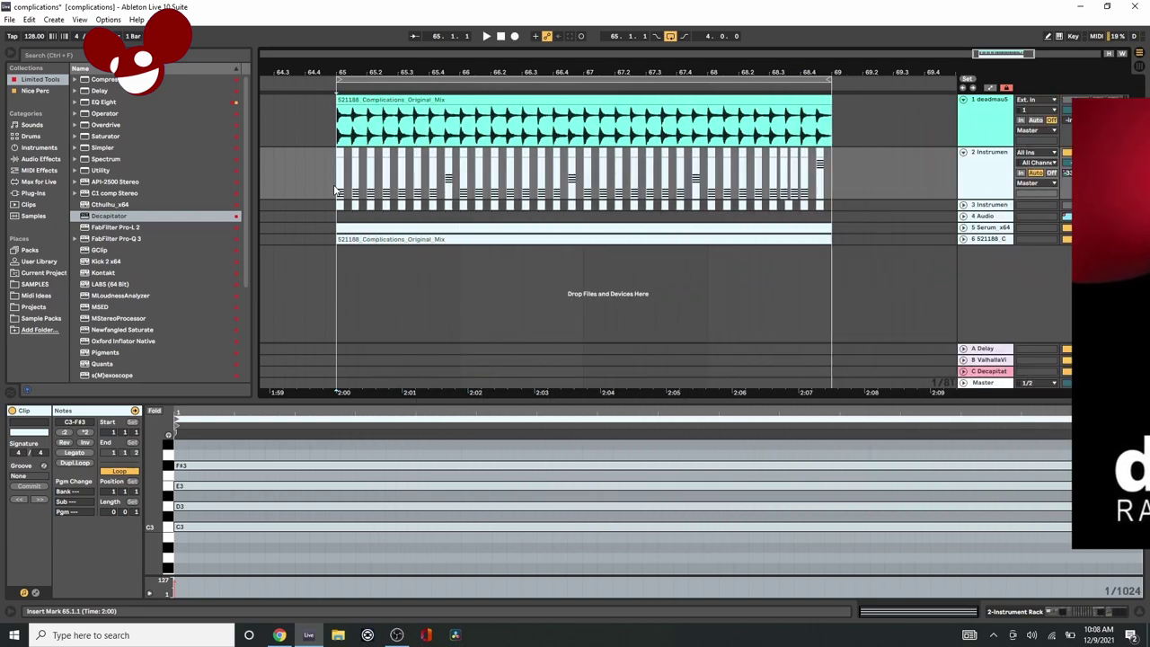
Solo the original Complications mix on track 1 and audition it from bar 65.1.1
left_click(1098, 100)
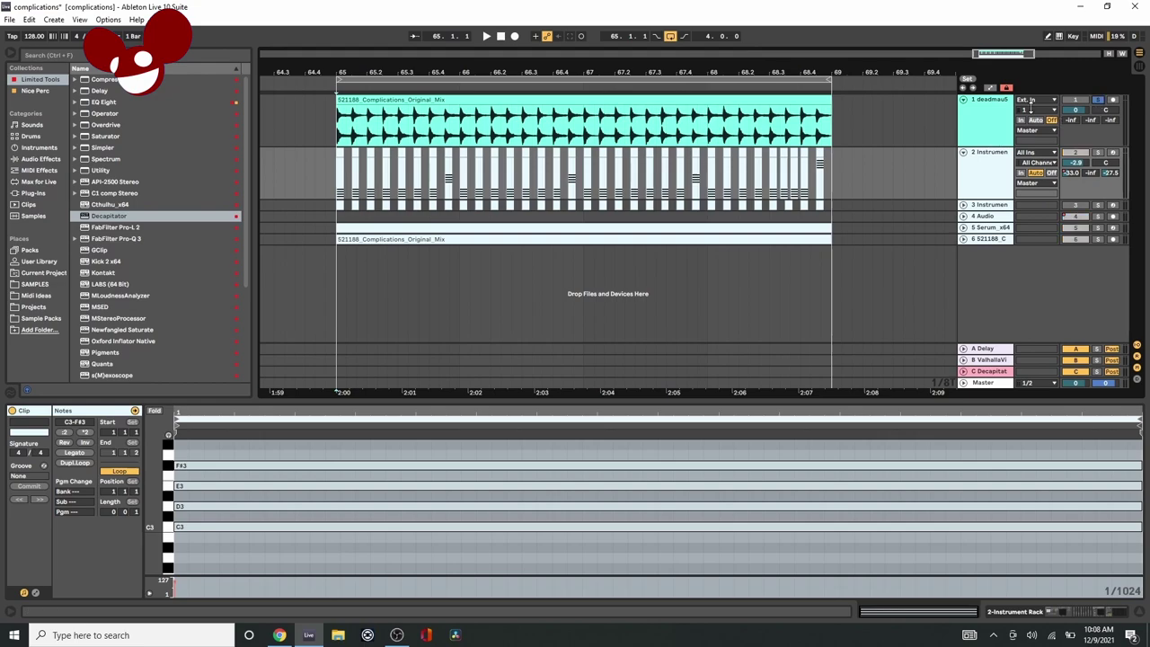
left_click(425, 97)
key("space")
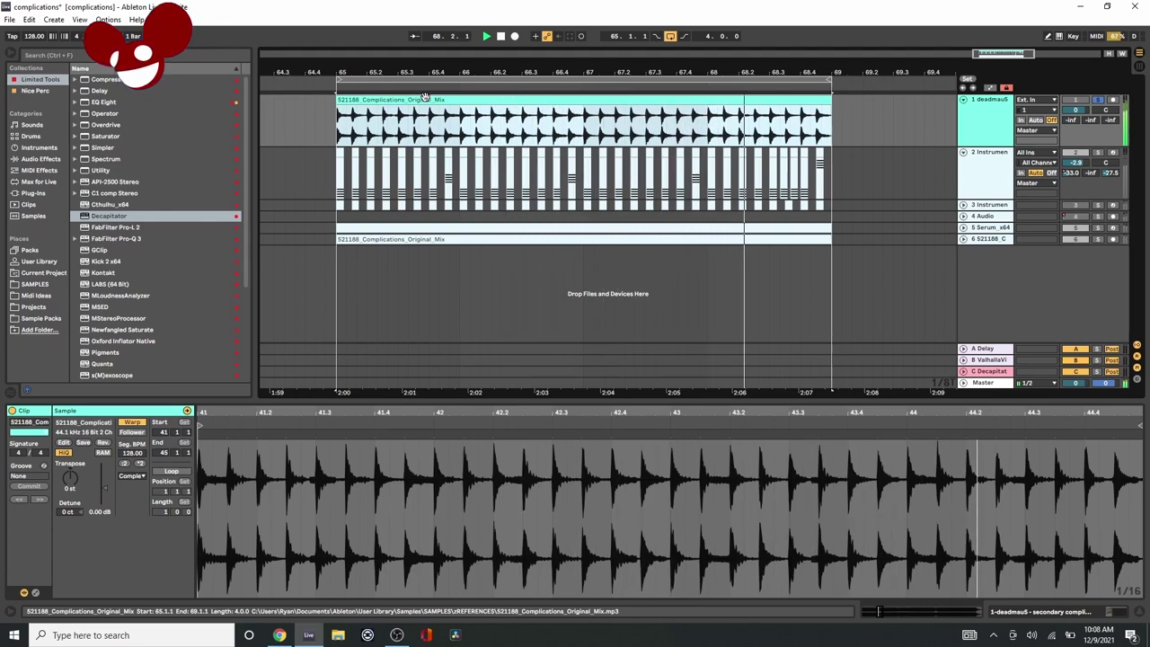
key("space")
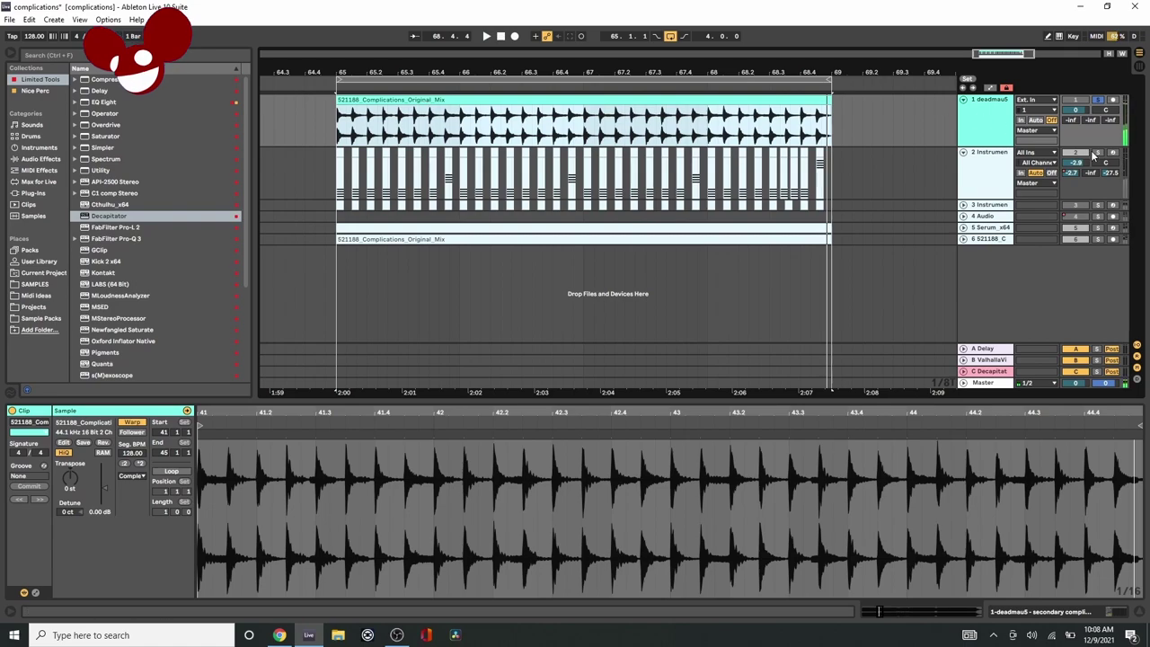
left_click(332, 190)
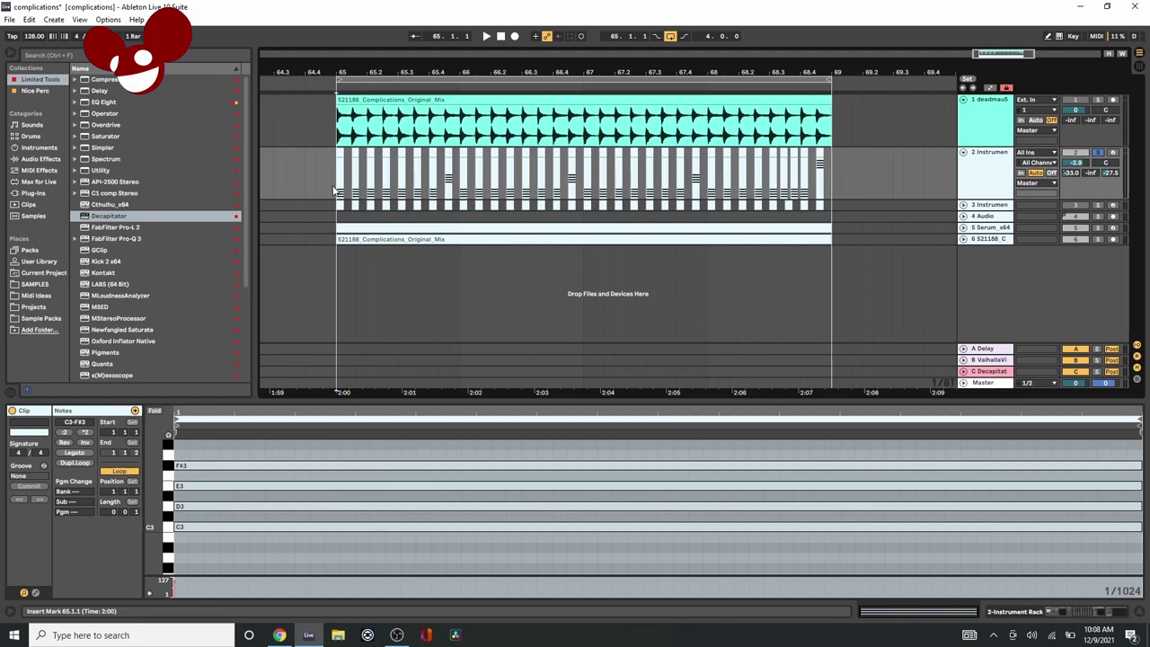
key("space")
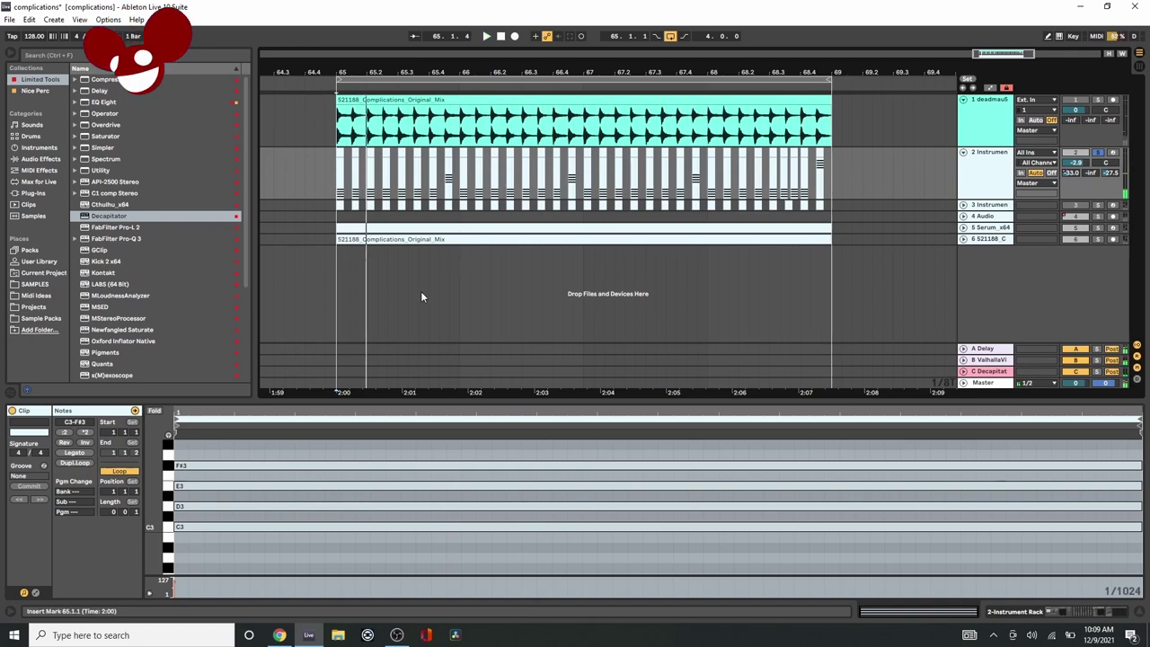
key("space")
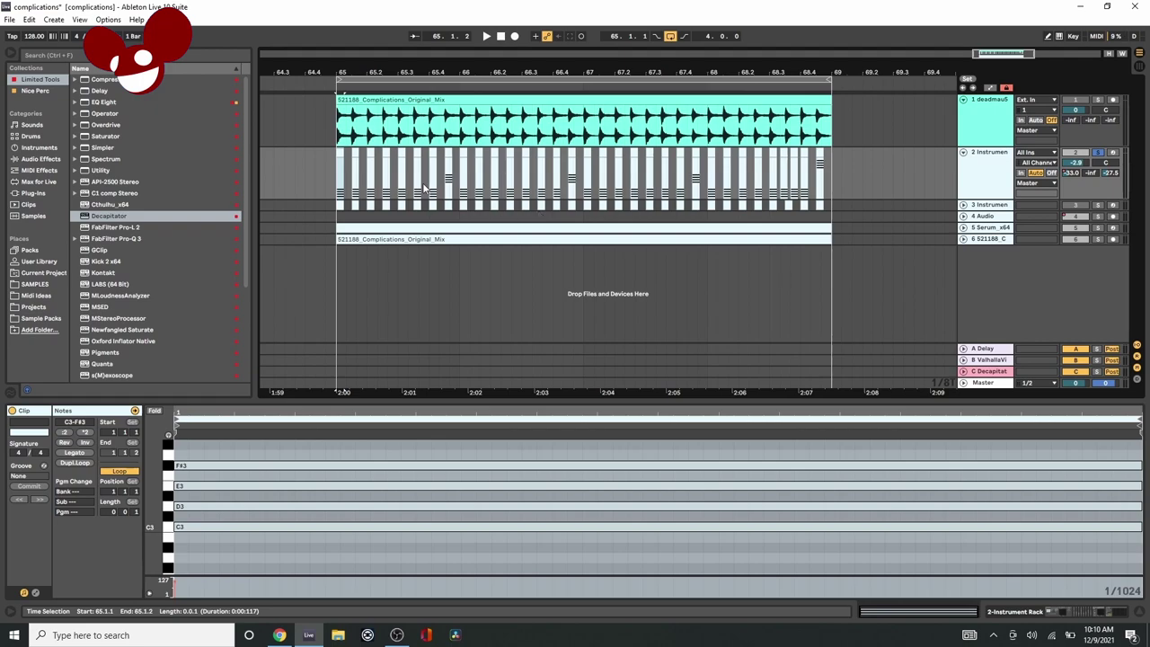
Zoom in near bar 65, inspect the empty Serum clip and the C3–F#3 chord clip, and switch to the scales chart
scroll(368, 155, "up", 4)
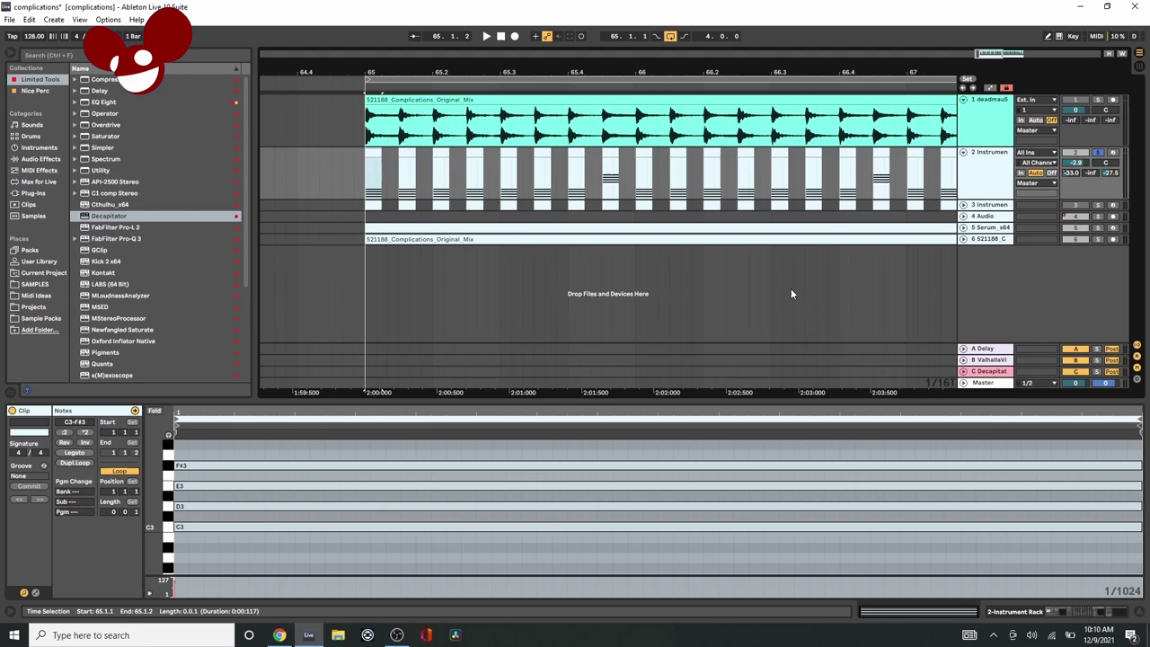
left_click(706, 229)
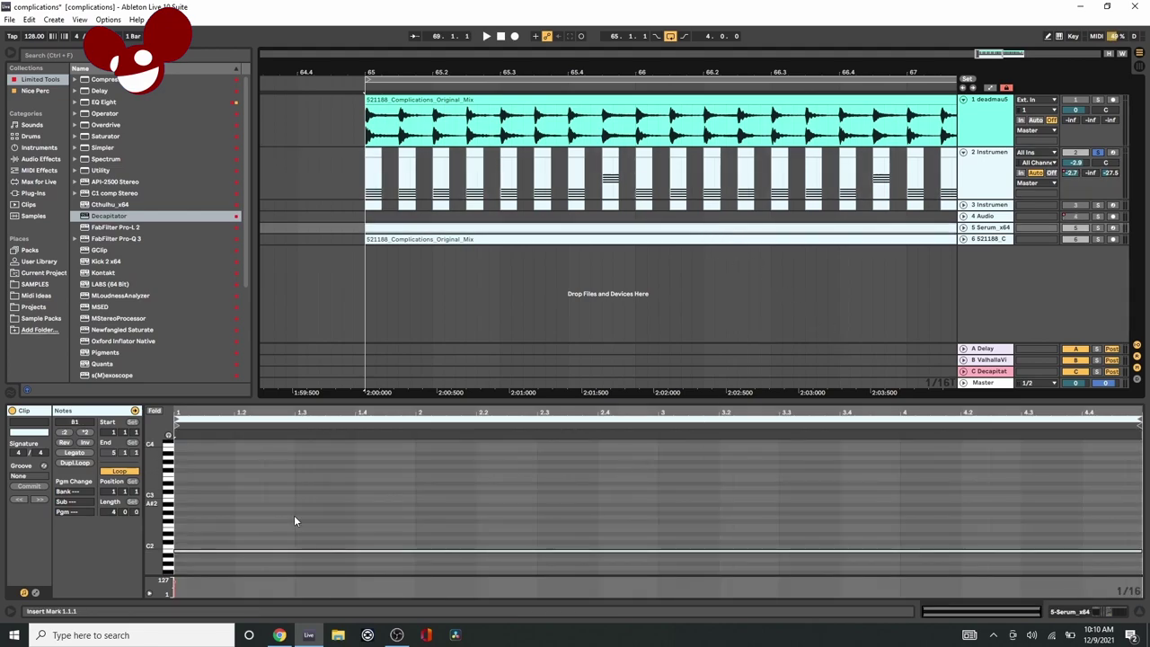
left_click(377, 180)
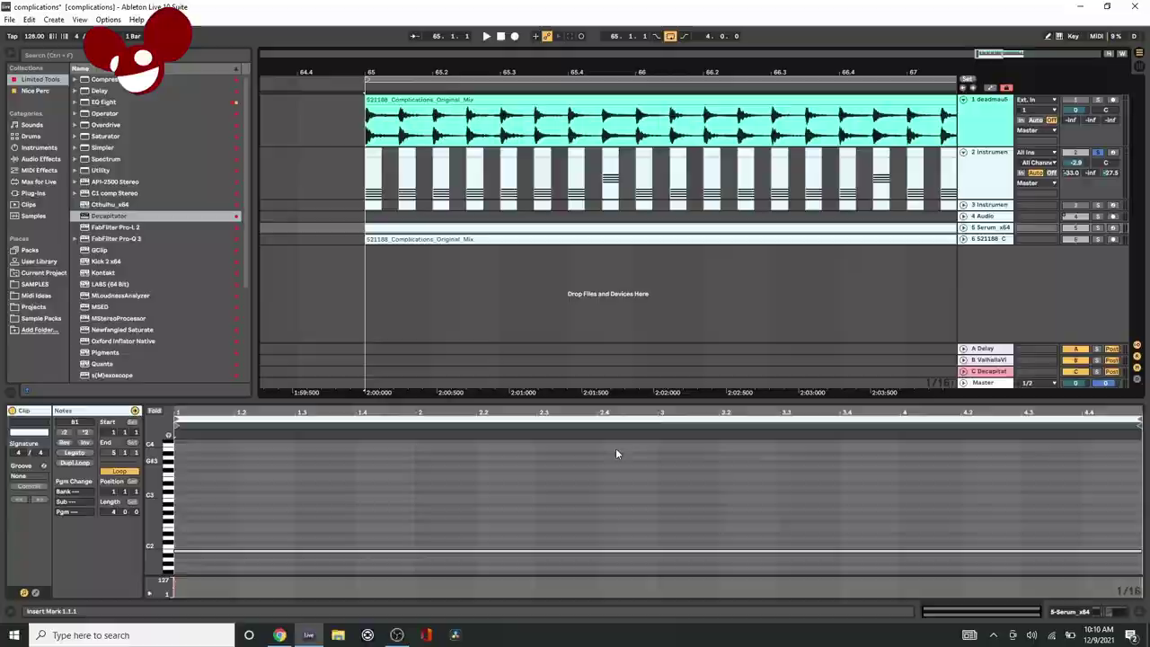
key("alt+Tab")
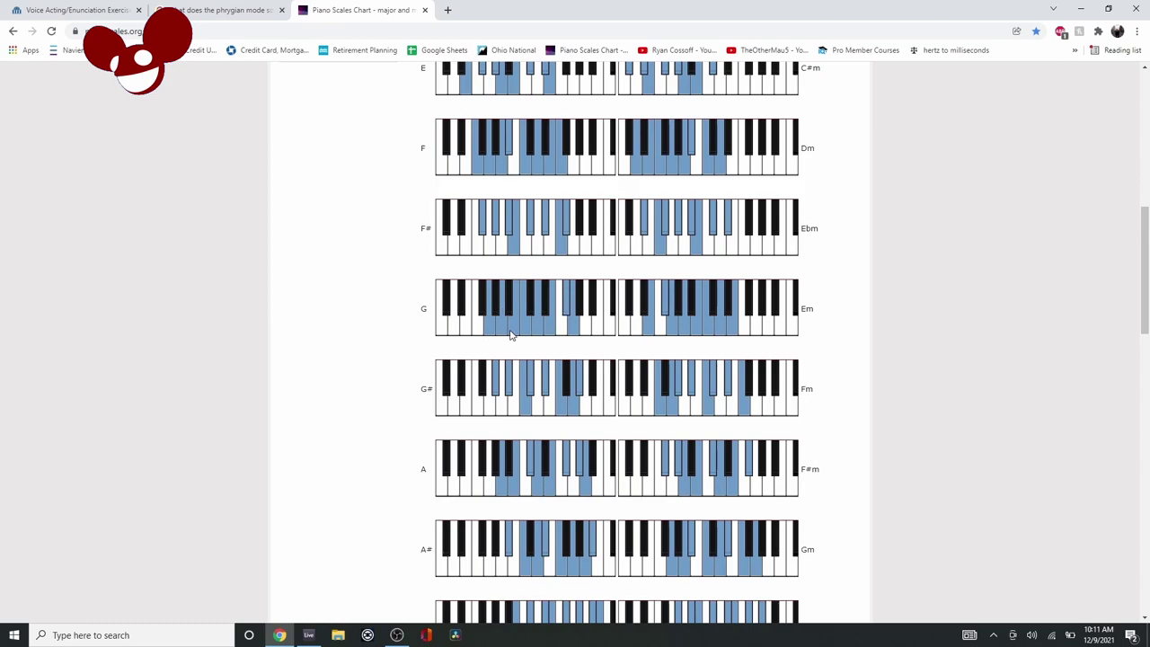
Scroll through the major and relative minor scale chart, then view the phrygian mode search results
scroll(854, 285, "up", 4)
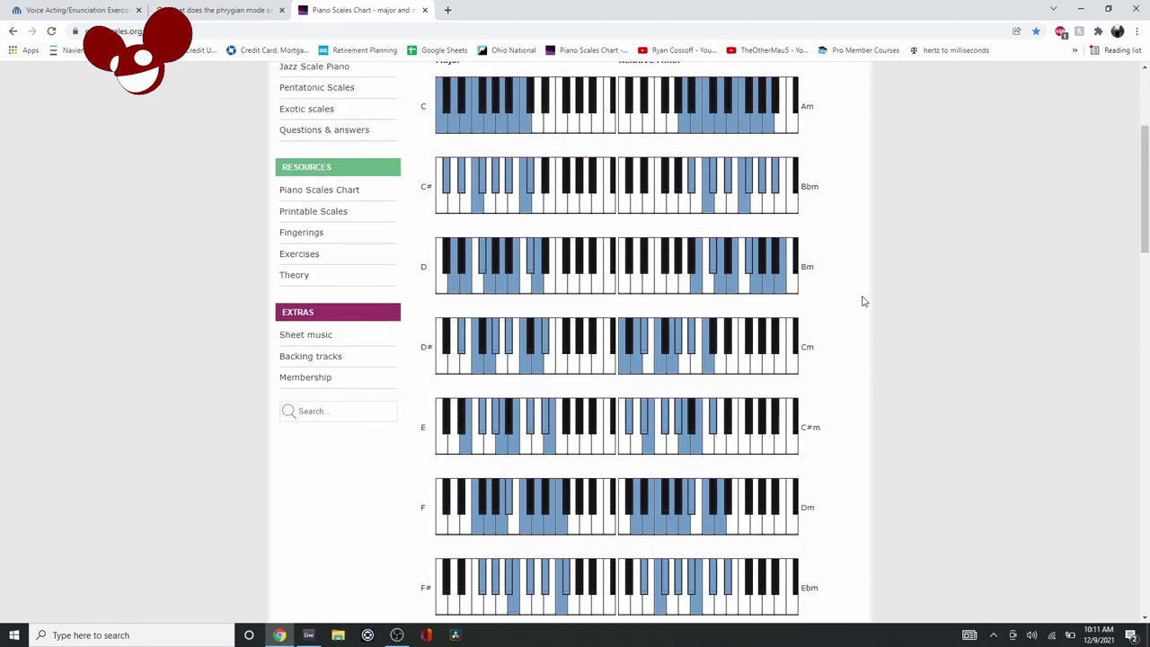
scroll(863, 301, "up", 1)
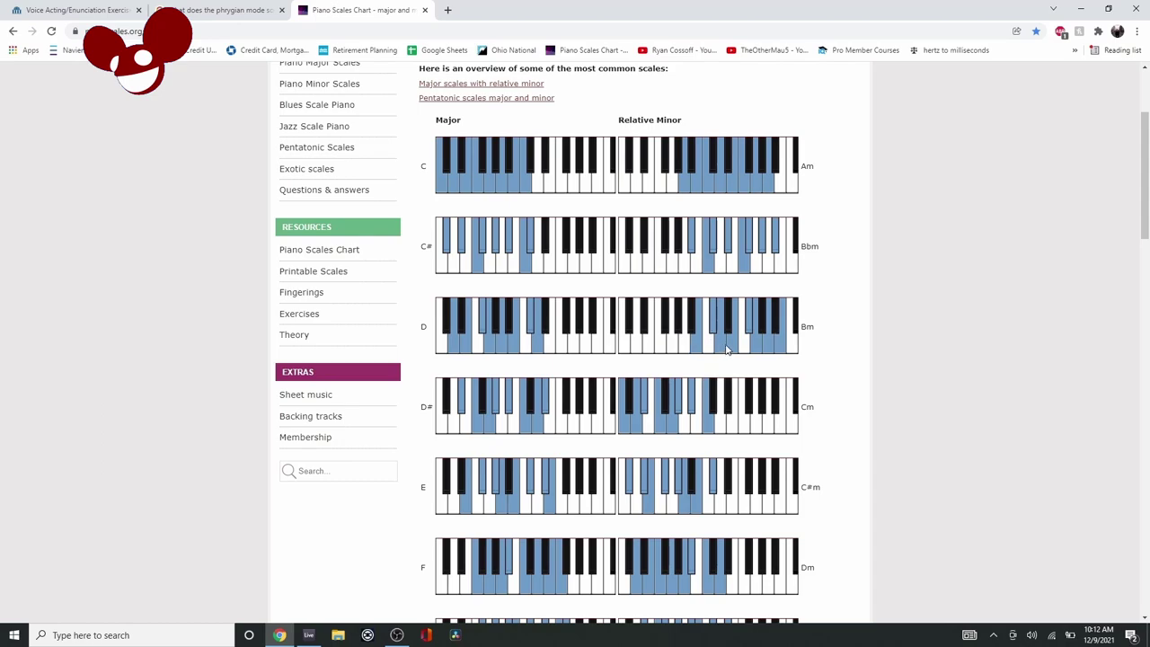
key("ctrl+shift+Tab")
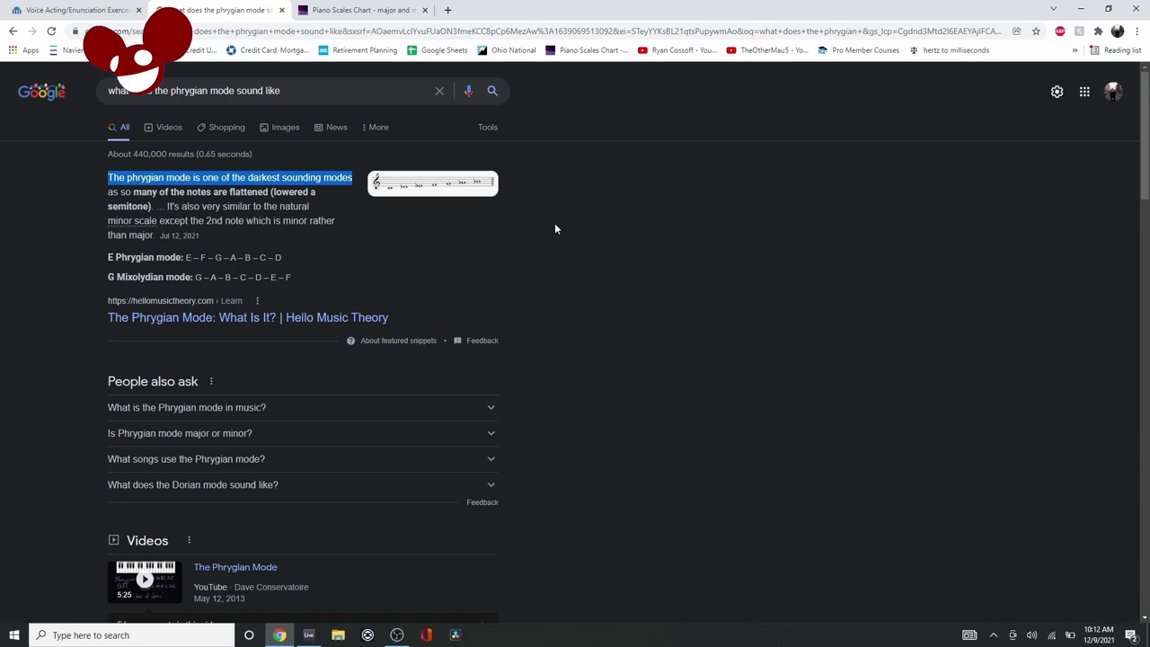
left_click(309, 633)
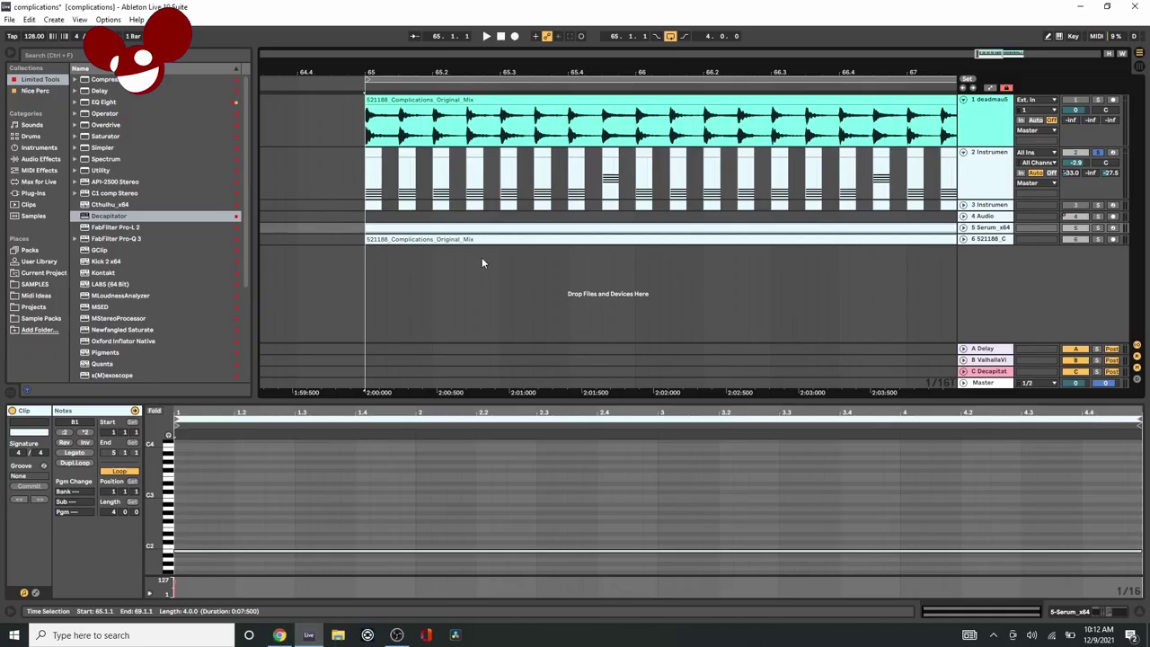
left_click(376, 161)
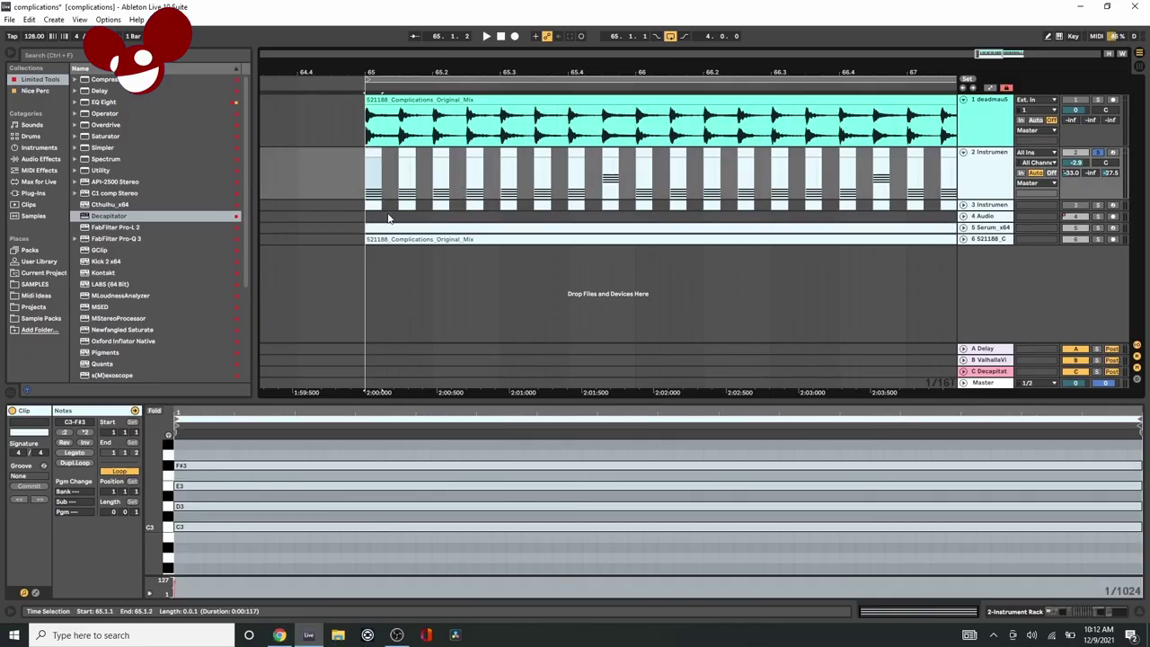
left_click(1032, 611)
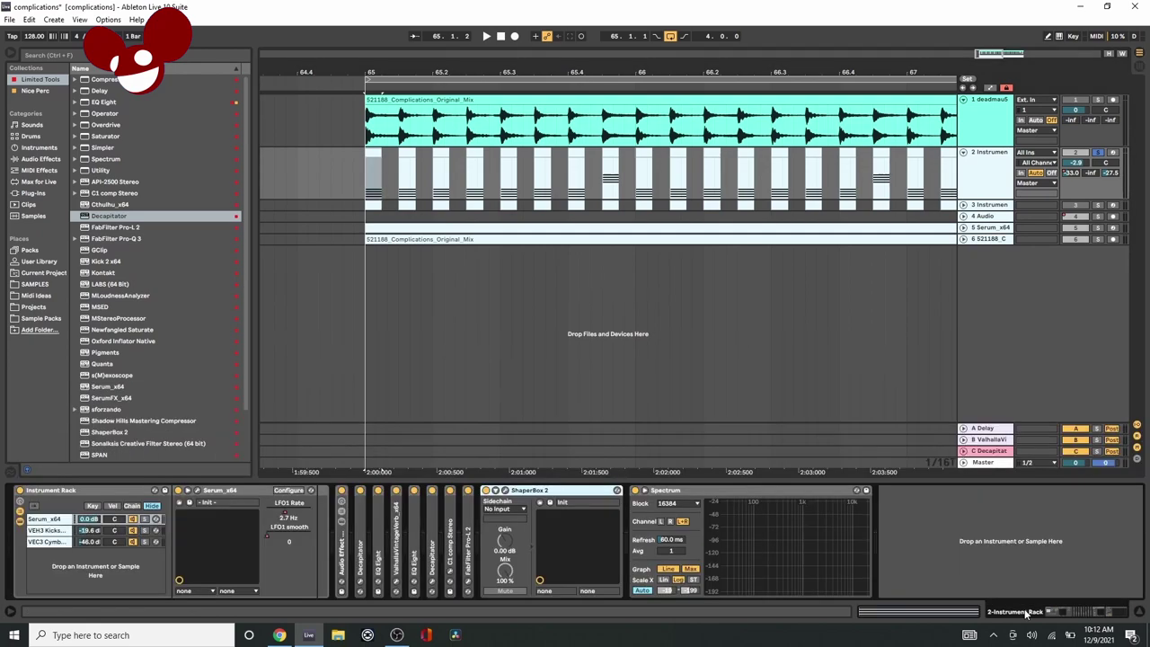
Bypass the Serum chain's C1 comp, Decapitators, EQ Eights, Valhalla reverb and Audio Effect Rack
left_click(450, 490)
left_click(432, 490)
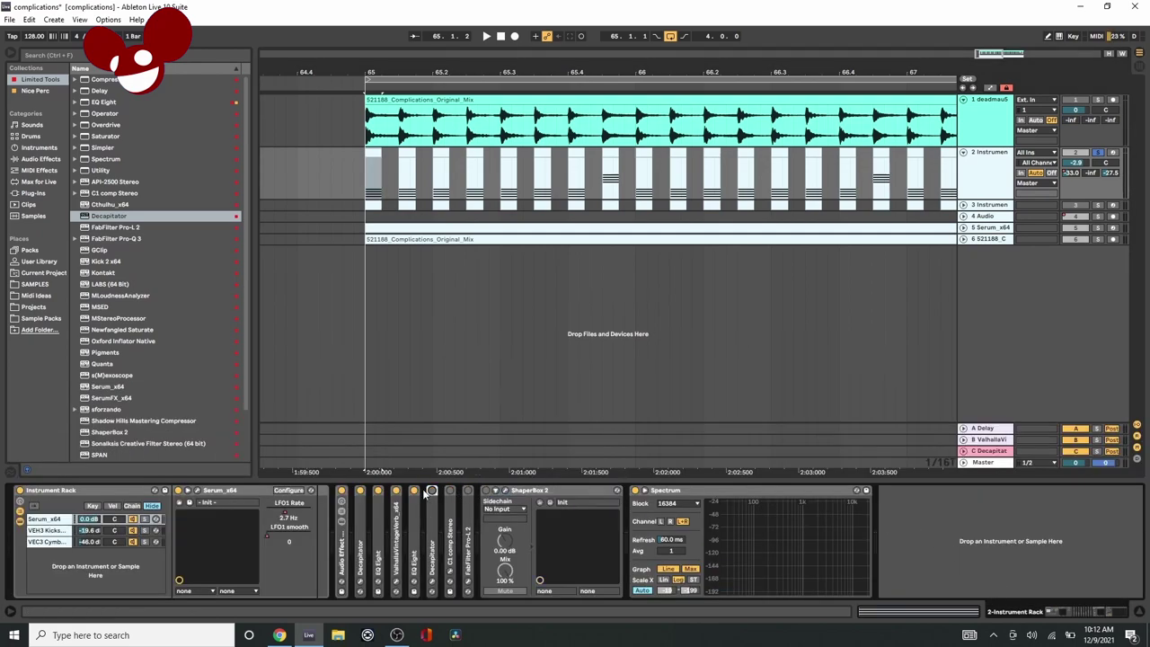
left_click(414, 491)
left_click(396, 491)
left_click(378, 491)
left_click(360, 490)
left_click(341, 490)
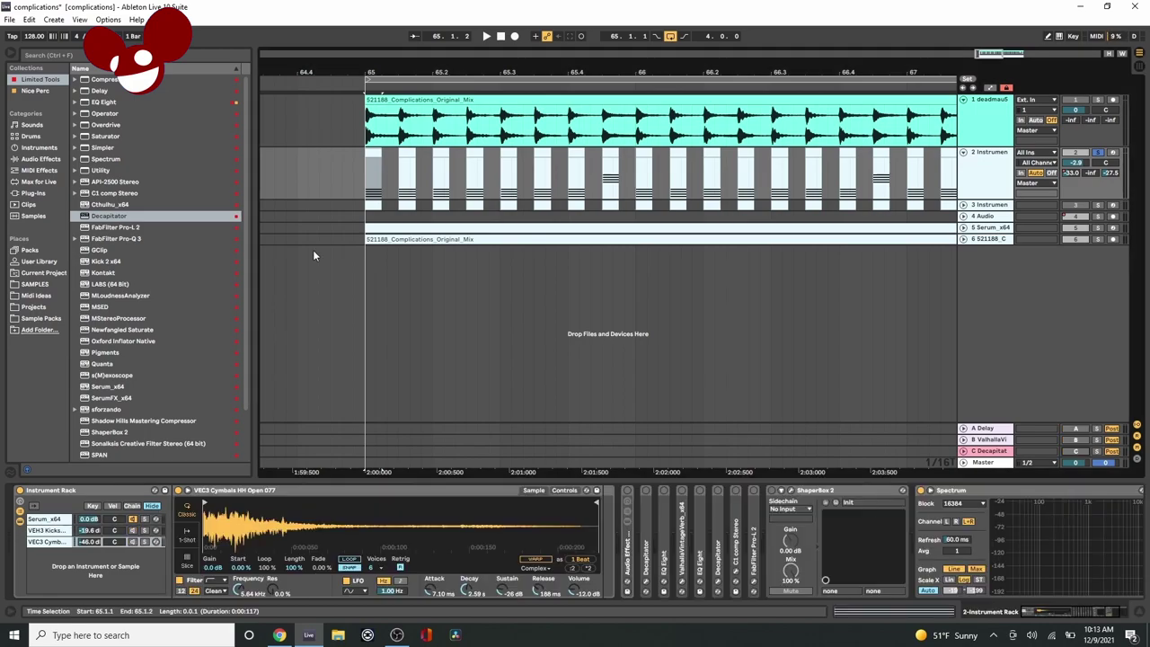
left_click(54, 530)
left_click(54, 519)
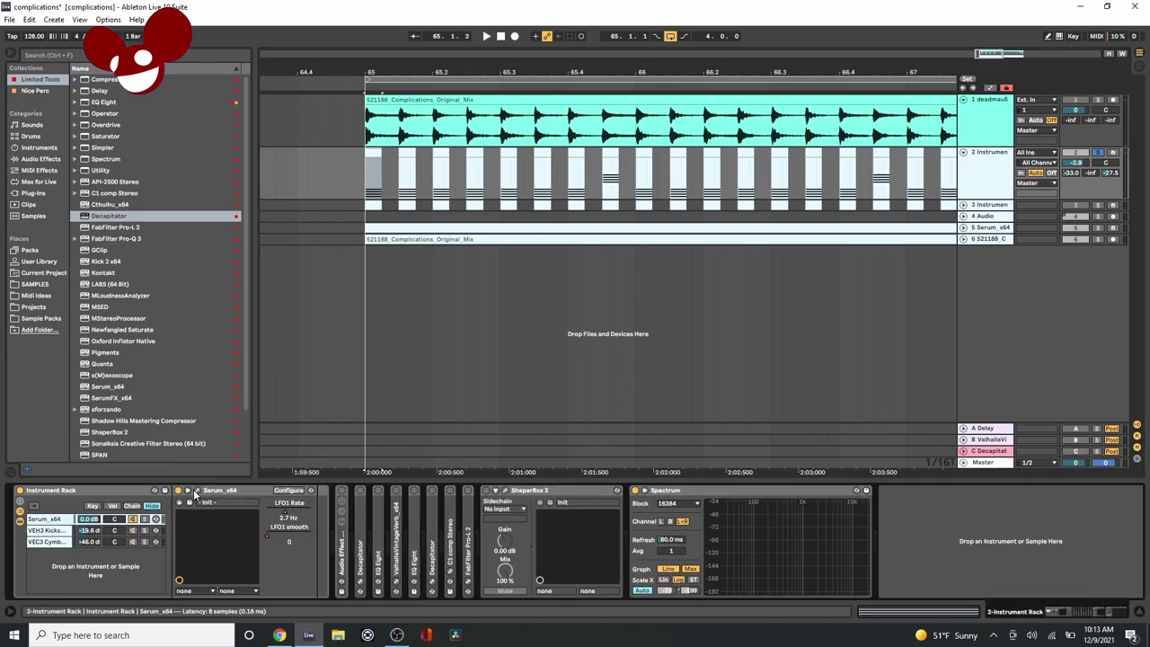
Open the Serum synth window, move it lower, and play the arrangement to hear it
left_click(186, 490)
left_click_drag(341, 121, 334, 235)
key("space")
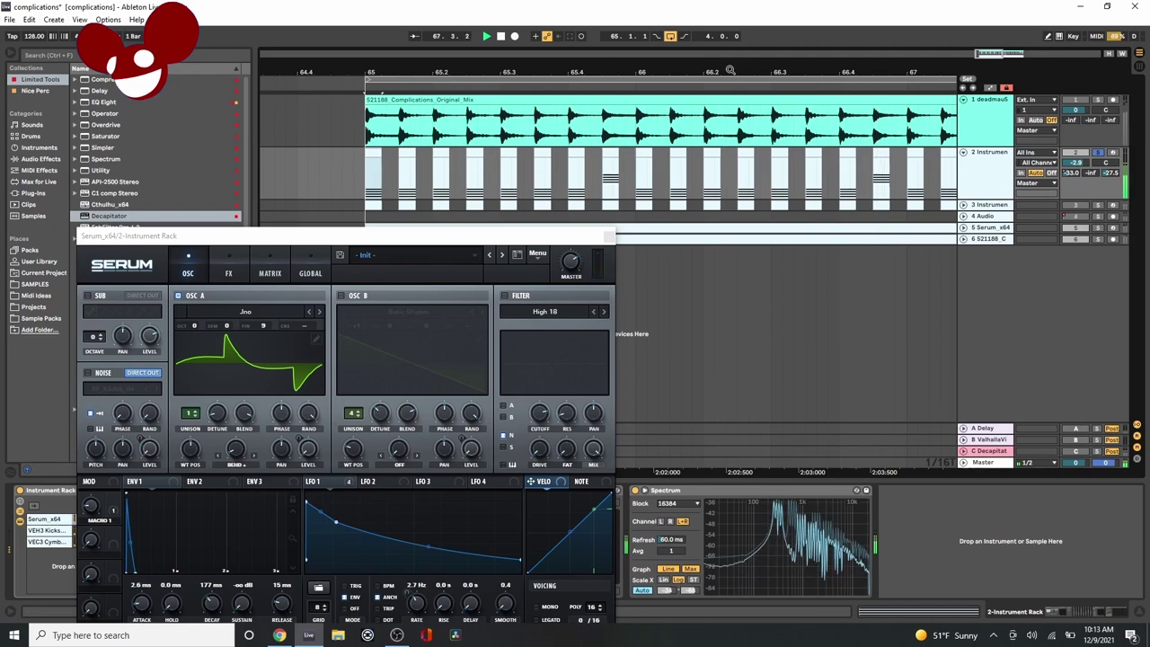
Set Serum's oscillator A unison to 2 voices
key("minus")
key("minus")
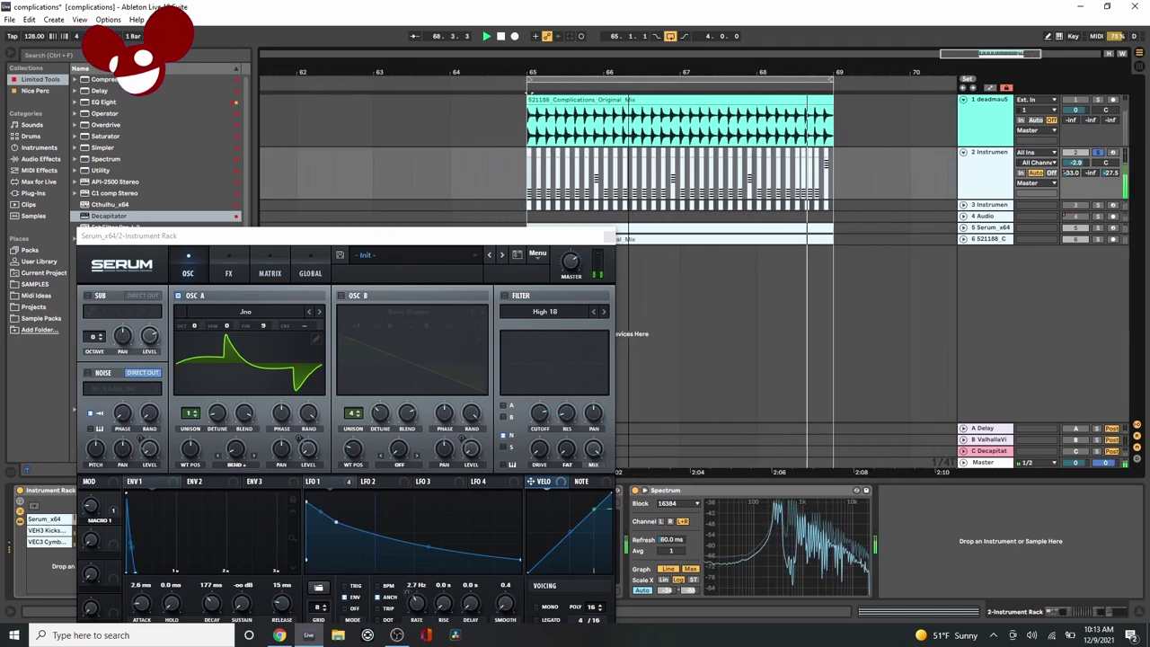
key("plus")
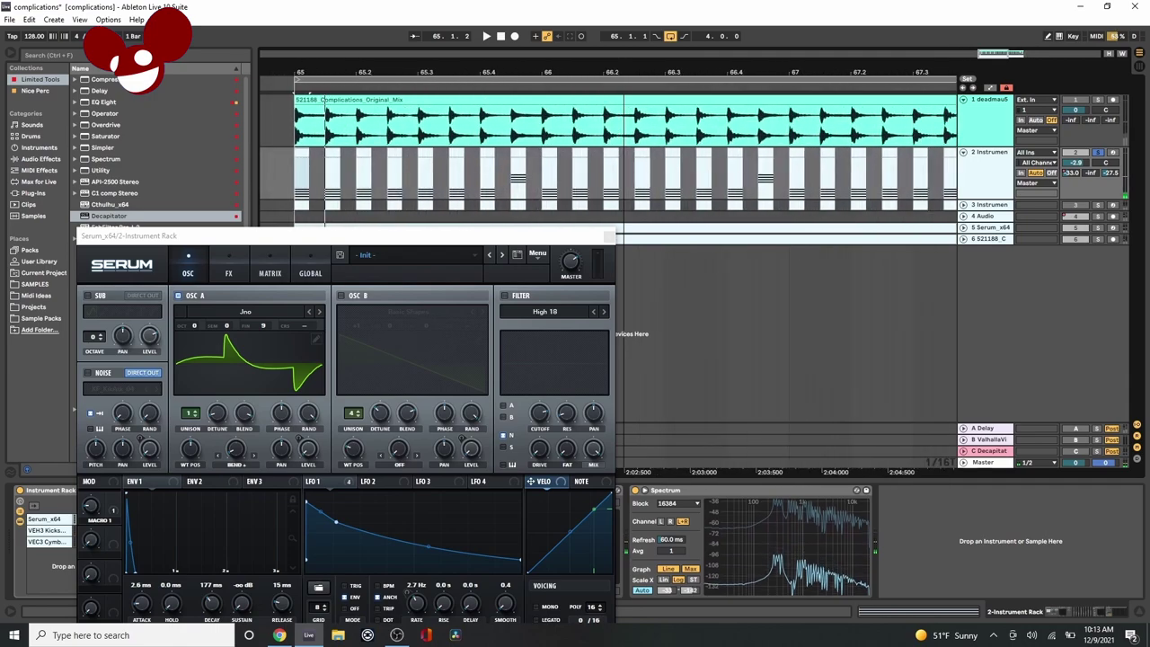
key("plus")
left_click(194, 418)
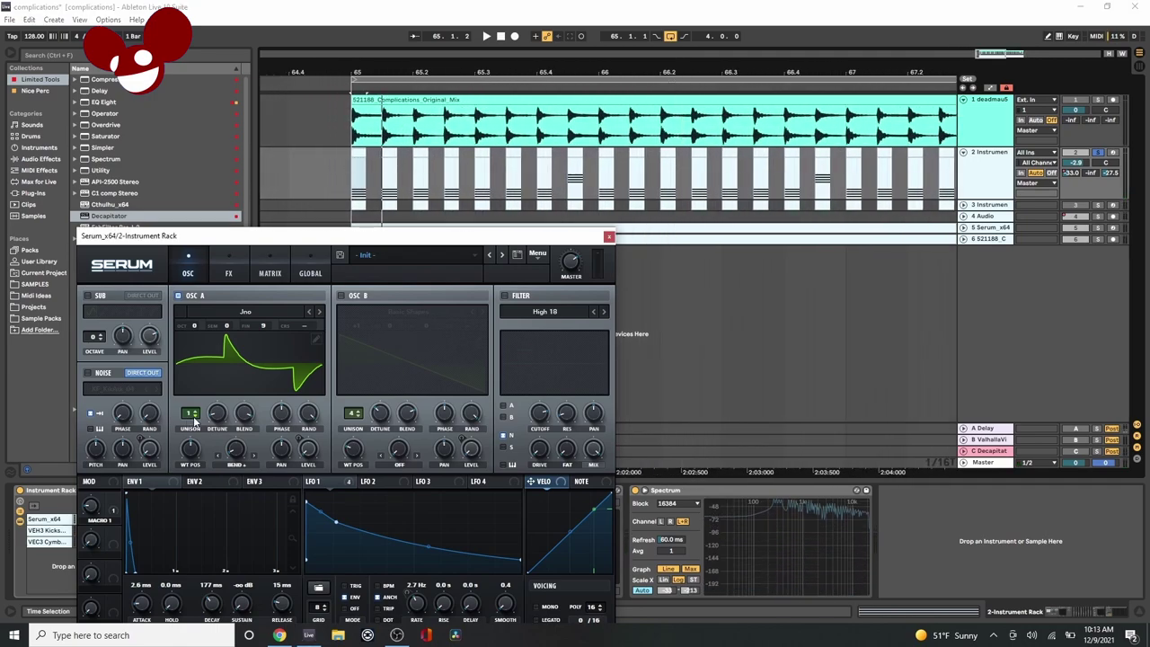
left_click_drag(194, 418, 194, 406)
left_click_drag(199, 414, 199, 421)
Review LFO 1 and envelope 1 settings while playing from bar 65
left_click(352, 483)
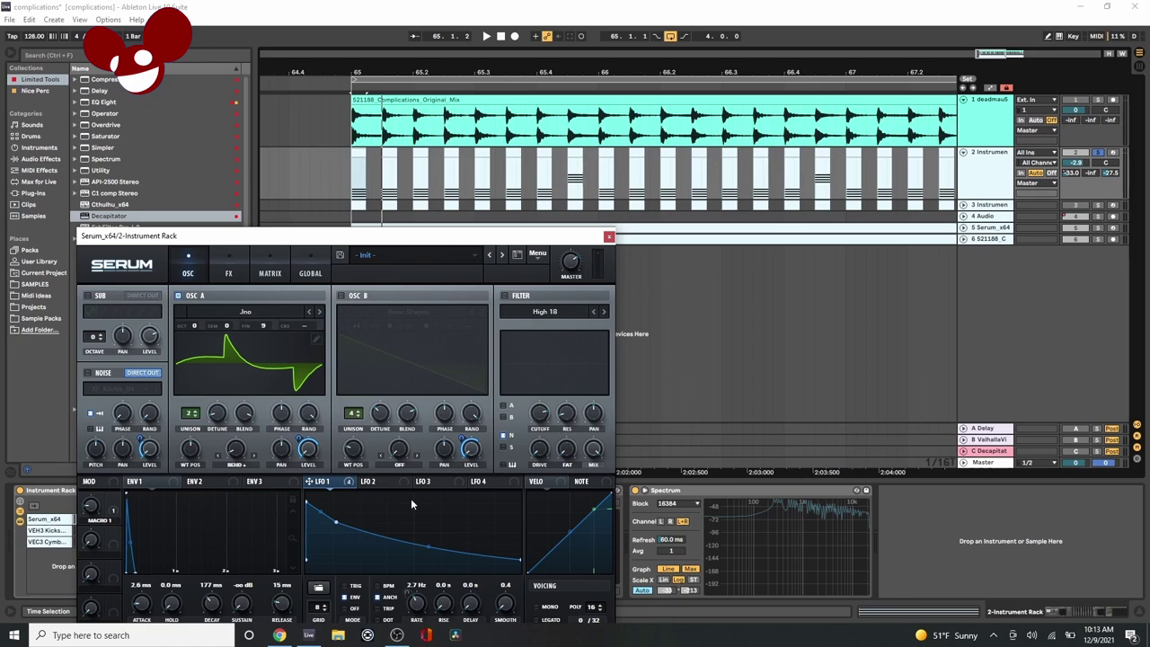
left_click(139, 481)
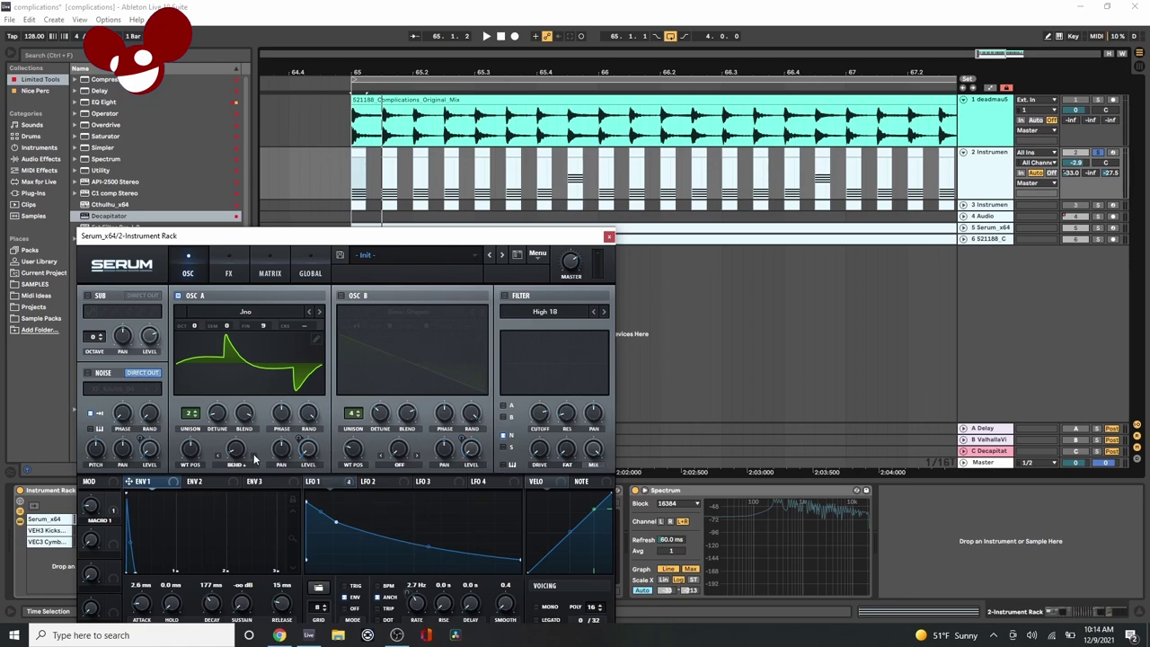
left_click(353, 171)
key("space")
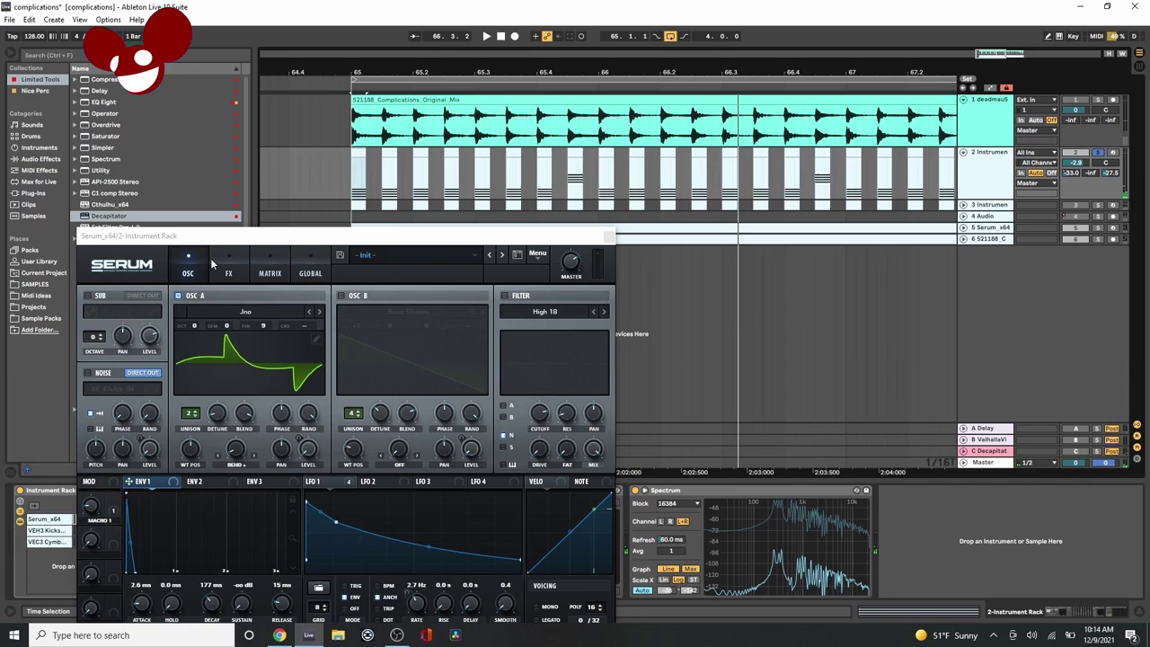
Enable the filter on Serum's FX page, modulated by LFO 1 on the cutoff
left_click(228, 273)
left_click(588, 308)
left_click(319, 480)
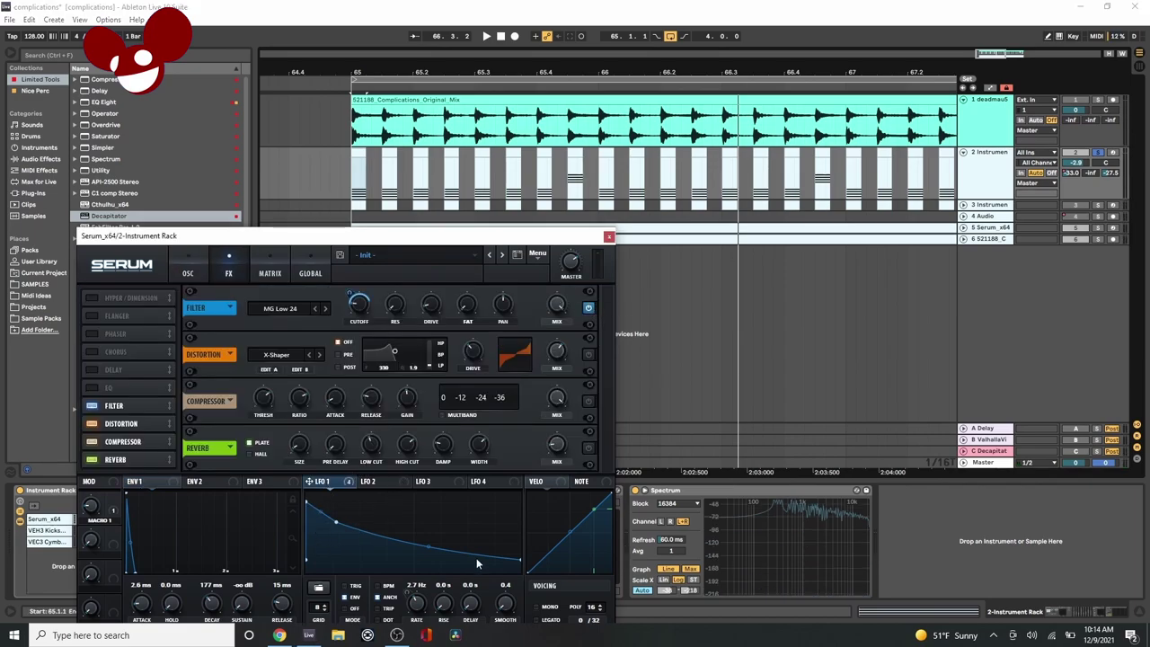
Switch on Serum's distortion effect and audition the pluck from bar 65
left_click_drag(371, 237, 370, 146)
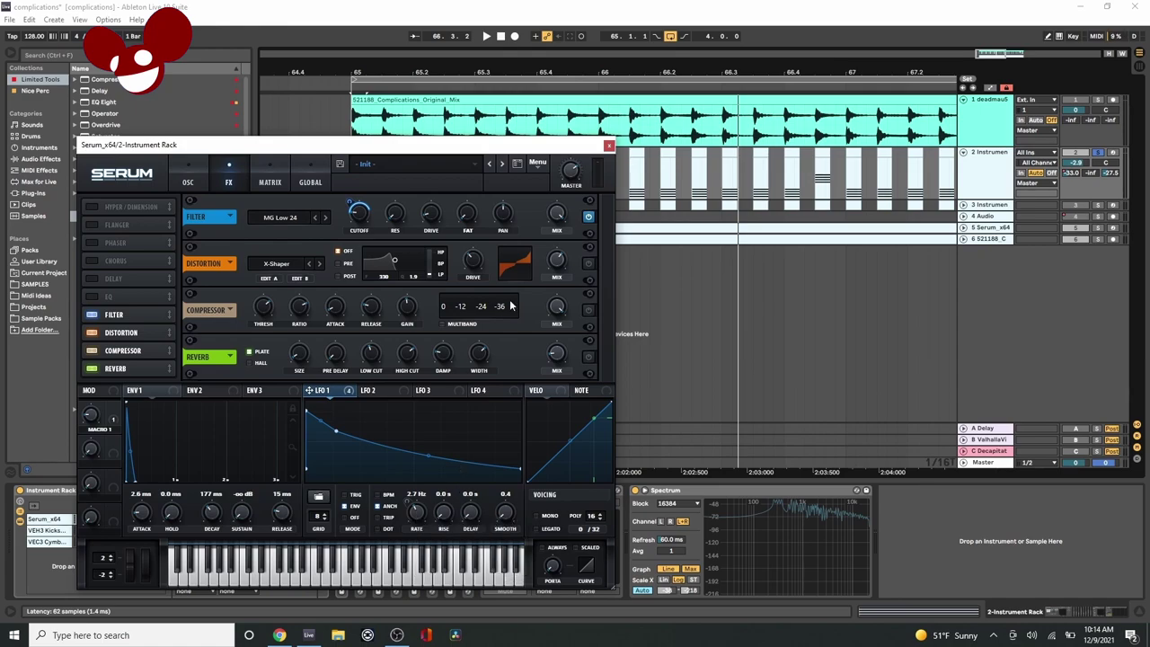
left_click_drag(359, 145, 350, 176)
key("space")
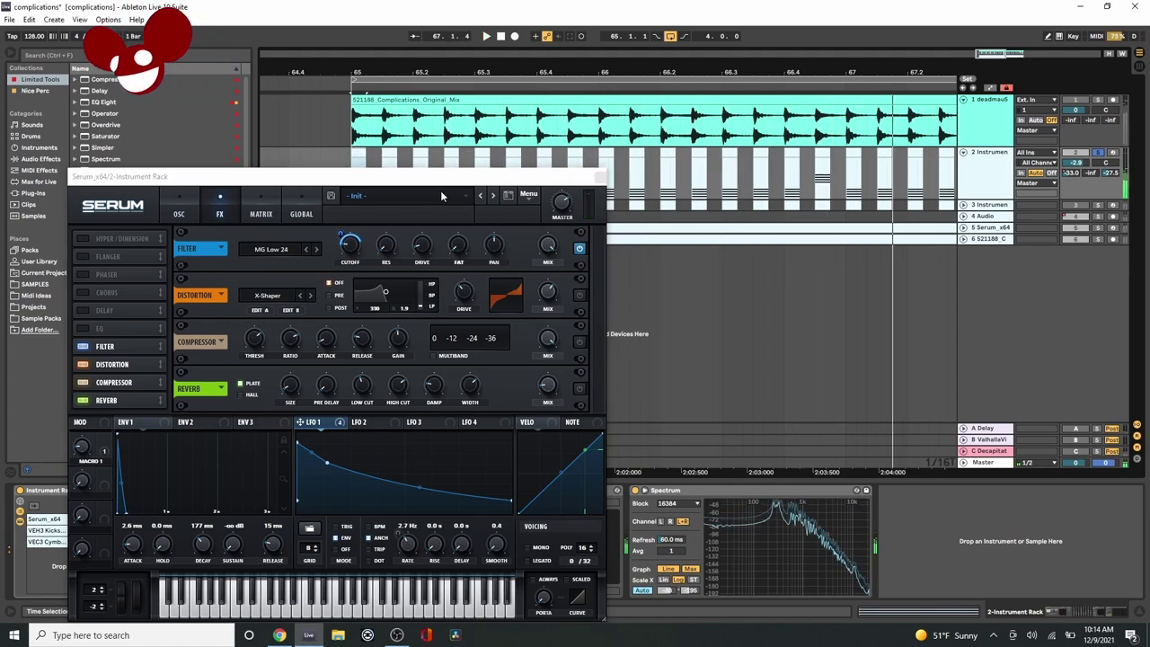
left_click(579, 295)
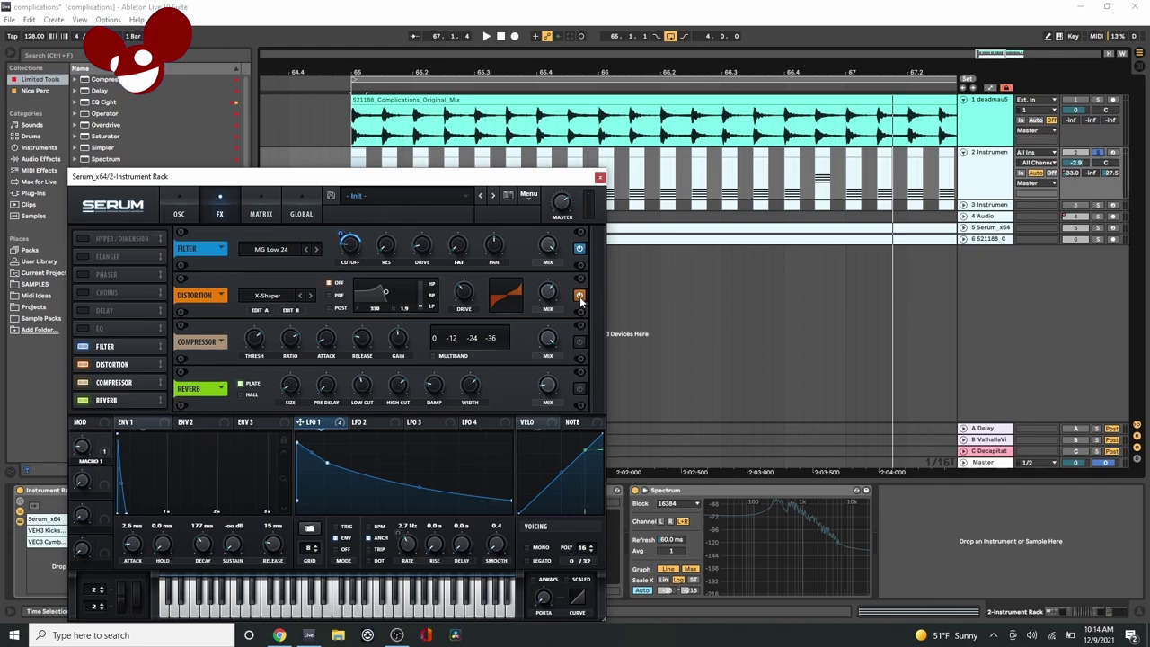
key("space")
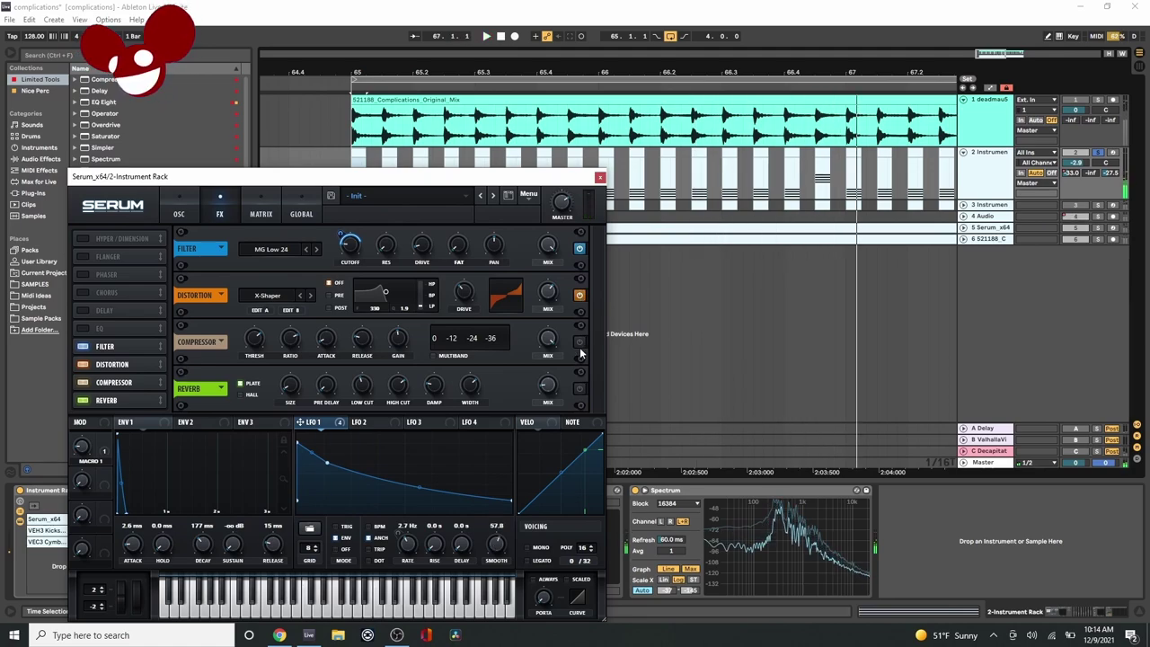
key("space")
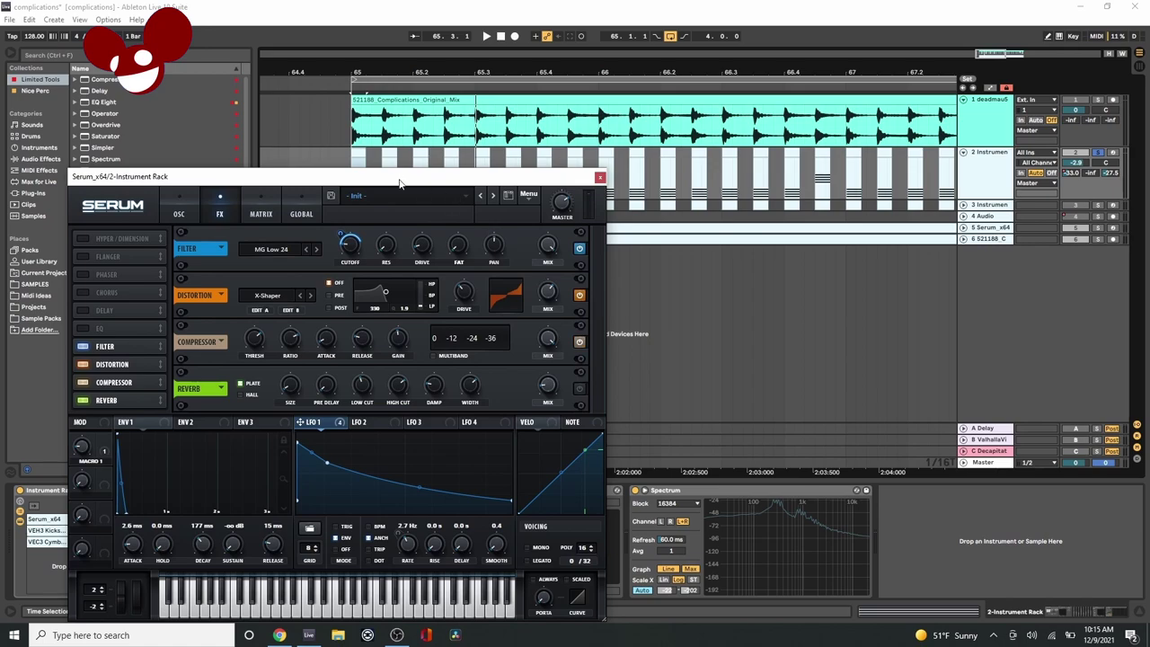
Switch on Serum's reverb and play the pluck again from bar 65
left_click(359, 154)
key("space")
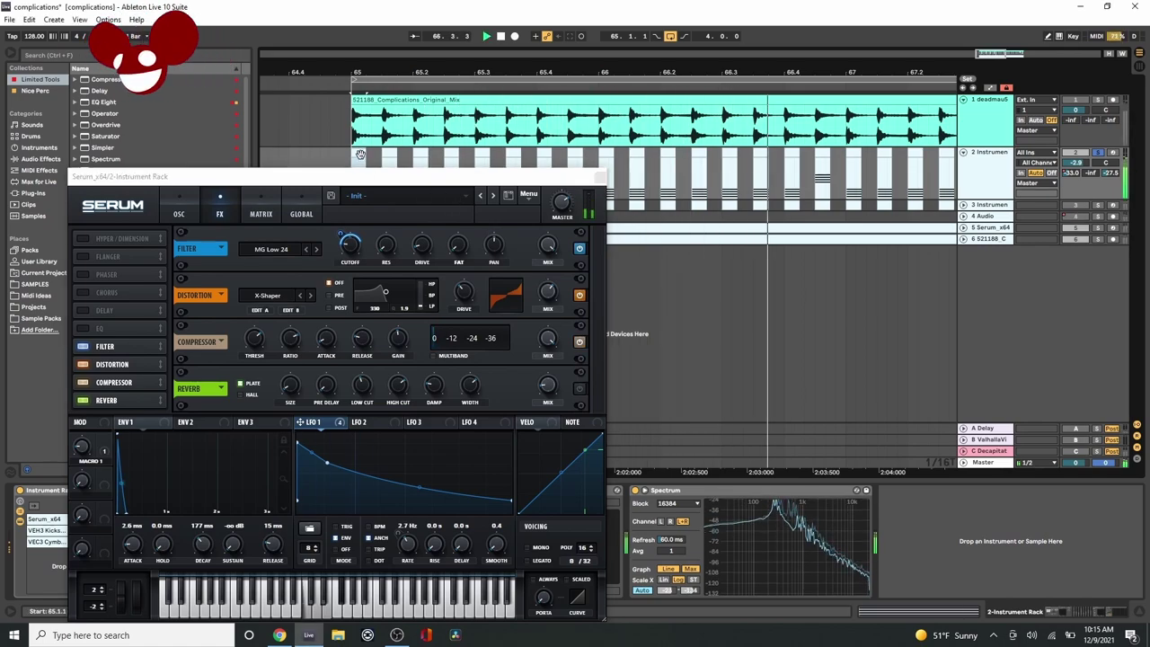
key("space")
left_click(518, 449)
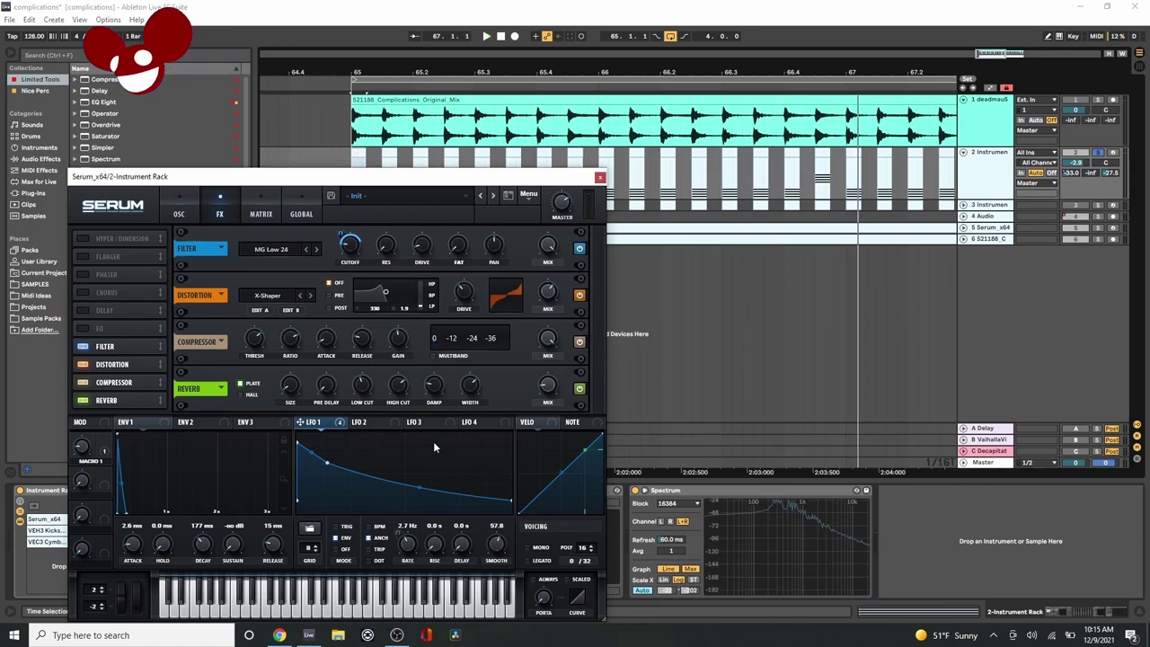
left_click(359, 150)
key("space")
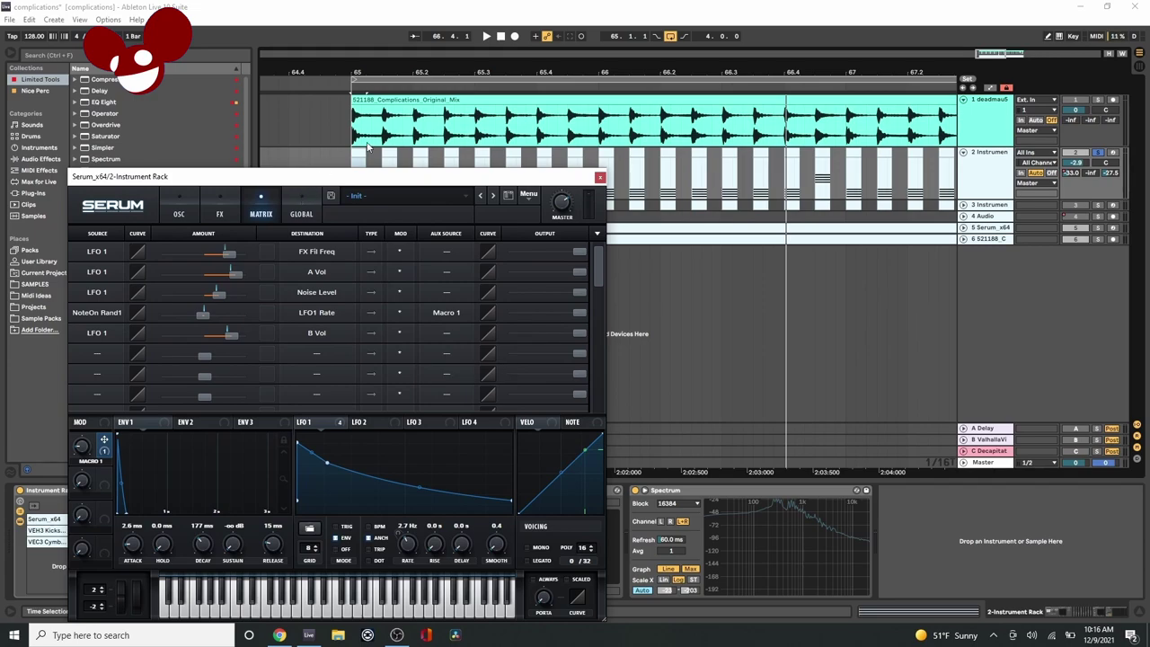
Close the Serum plugin window with Ctrl+Alt+P
key("ctrl+alt+p")
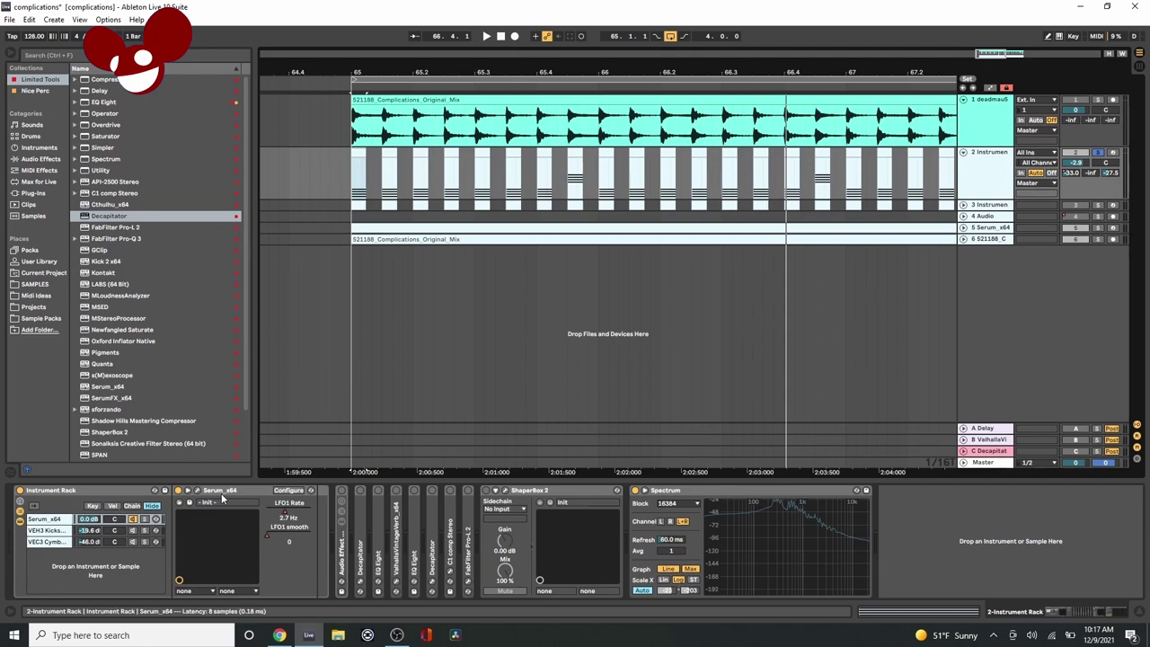
Show the VEH3 Kicks chain's Simpler and EQ Eight and play it from bar 65
left_click(50, 530)
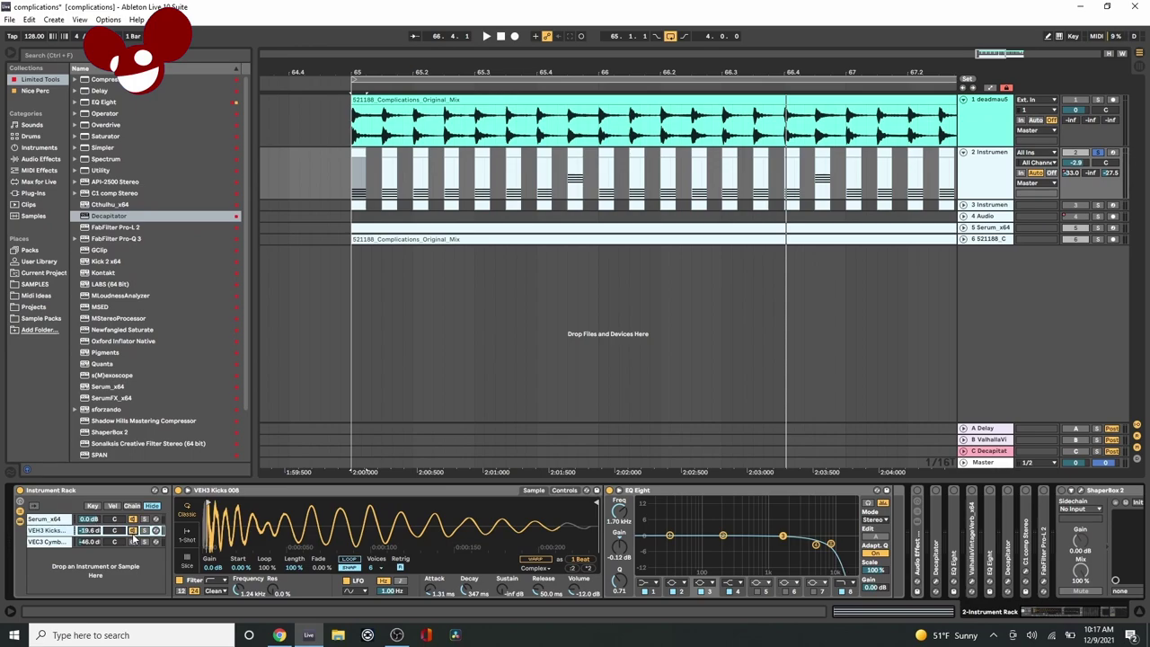
left_click(358, 151)
key("space")
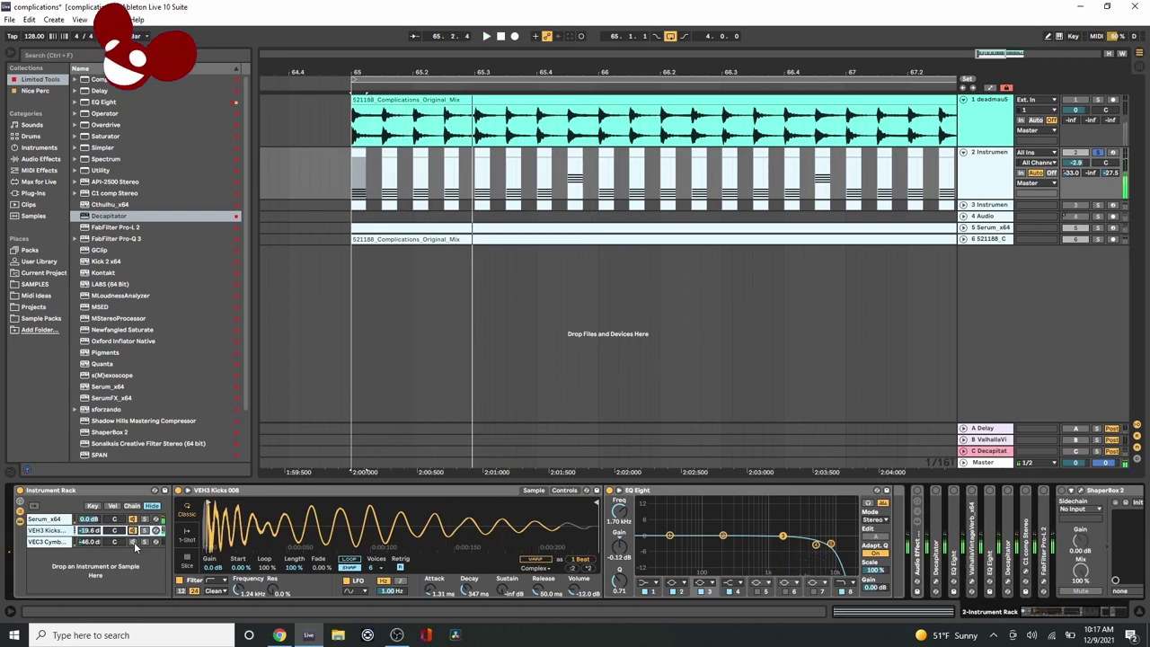
Show the VEC3 Cymbals HH Open 077 chain and play it from bar 65
left_click(47, 542)
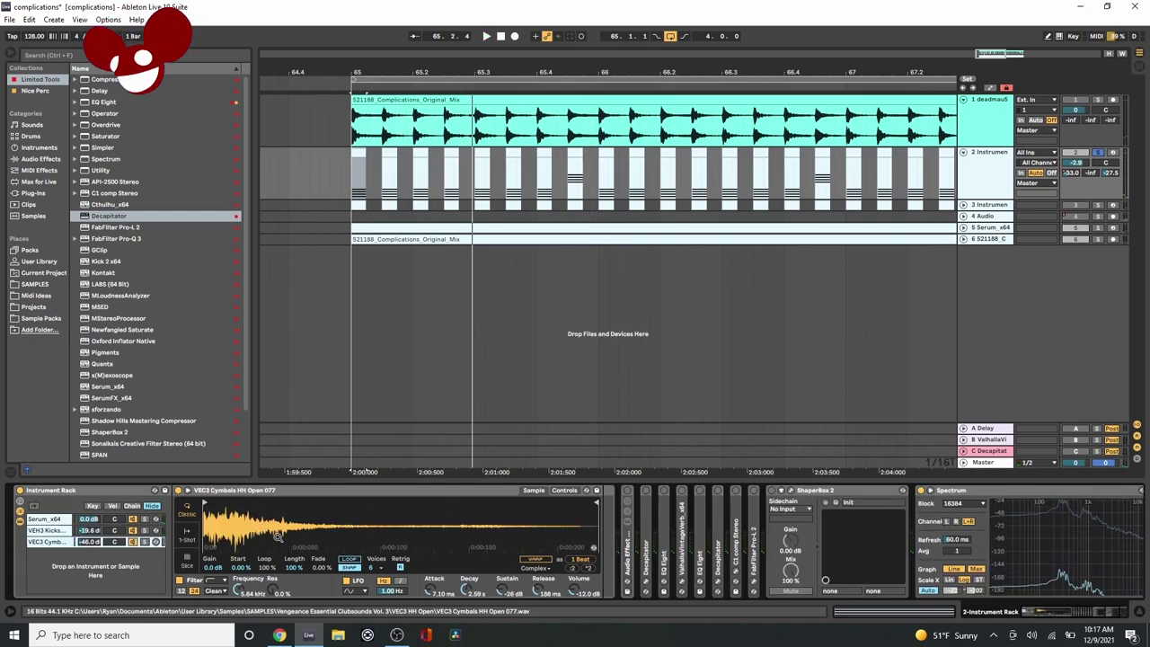
left_click(385, 184)
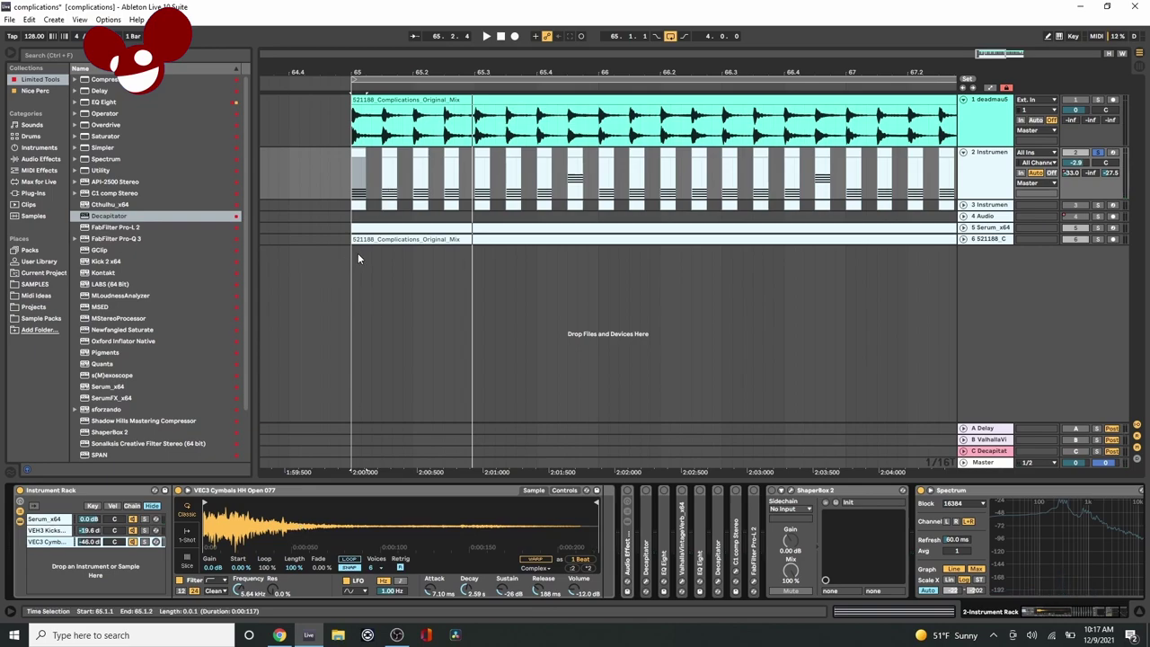
key("space")
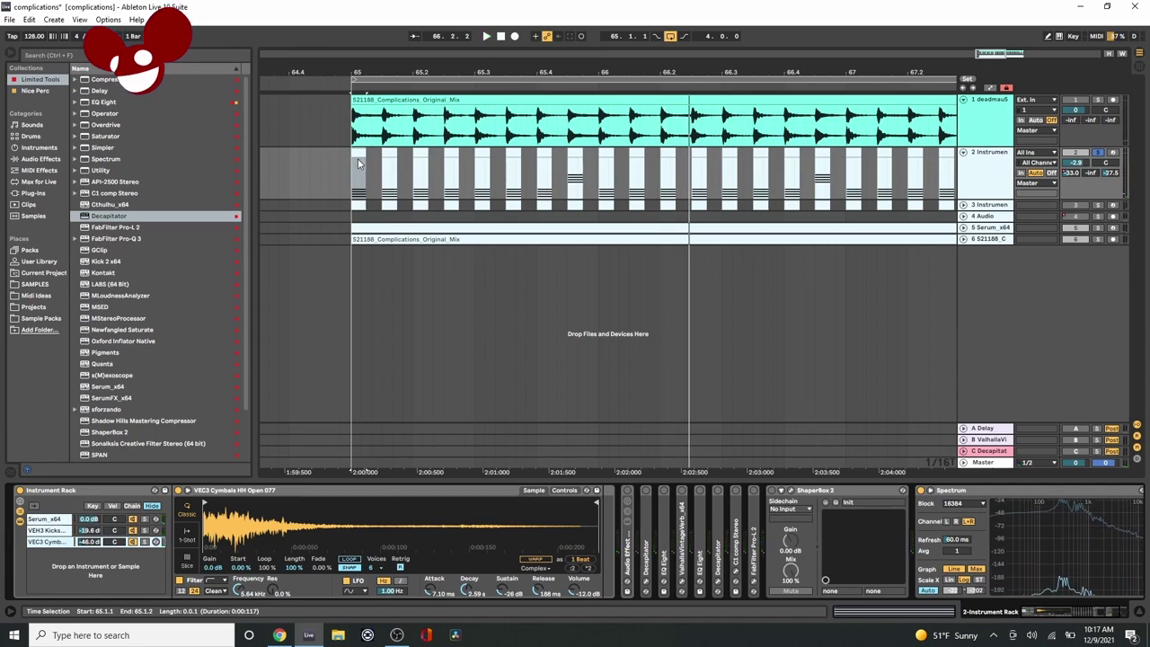
Unfold the Audio Effect Rack to reveal Delay and SerumFX, then play from bar 65
double_click(633, 528)
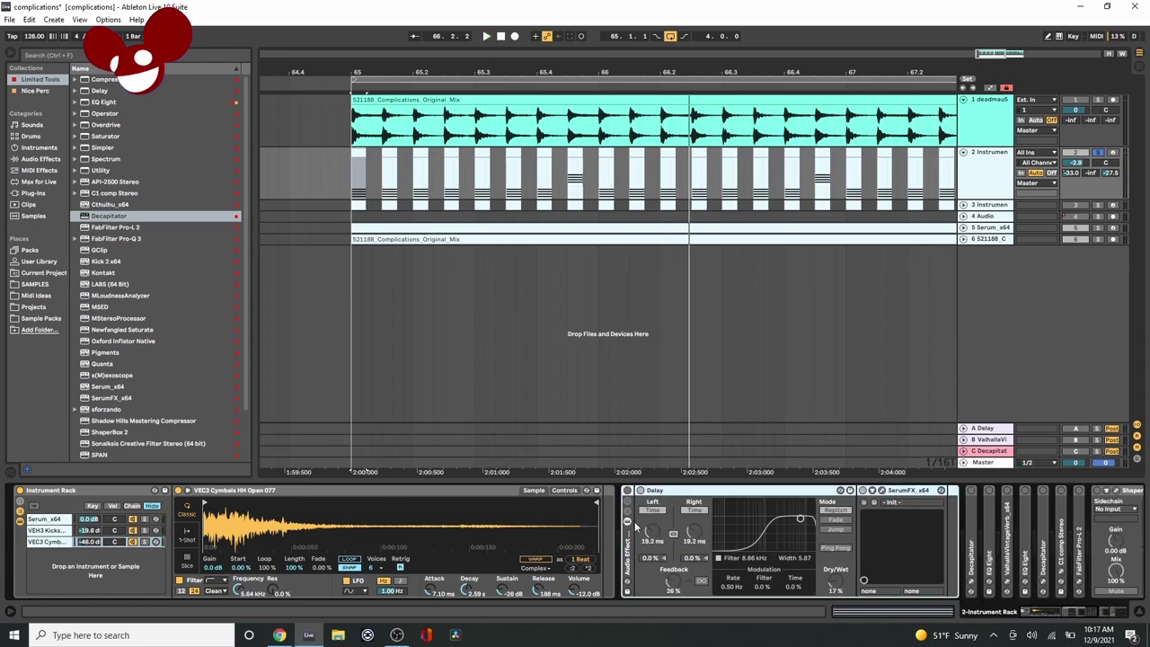
scroll(1001, 614, "right", 3)
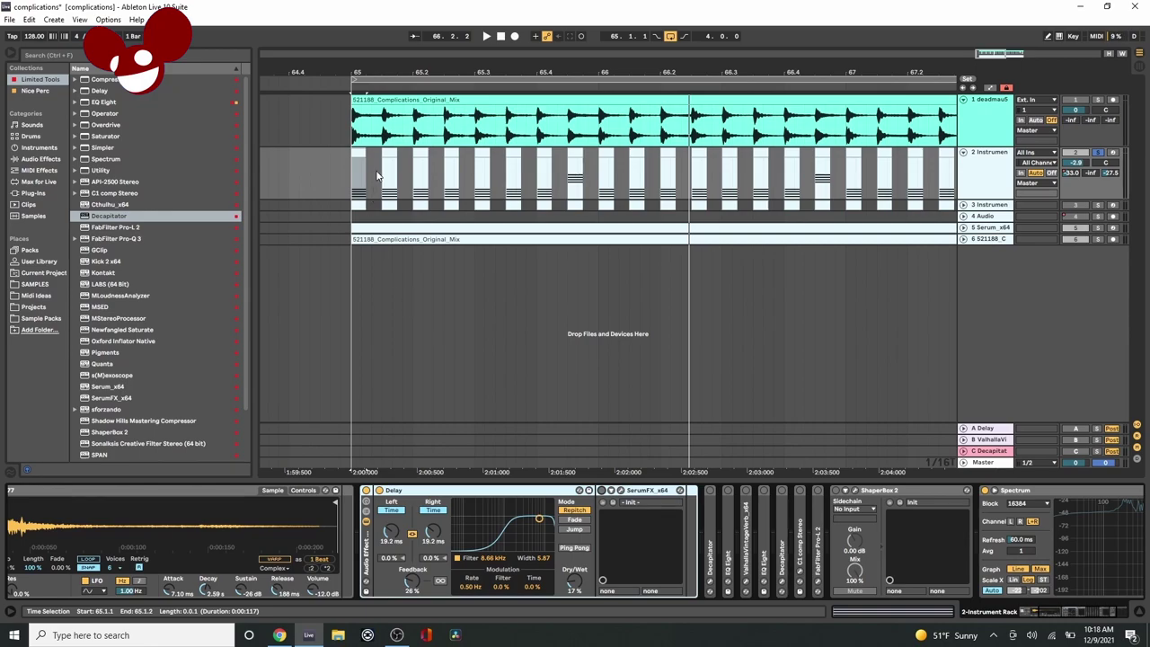
key("space")
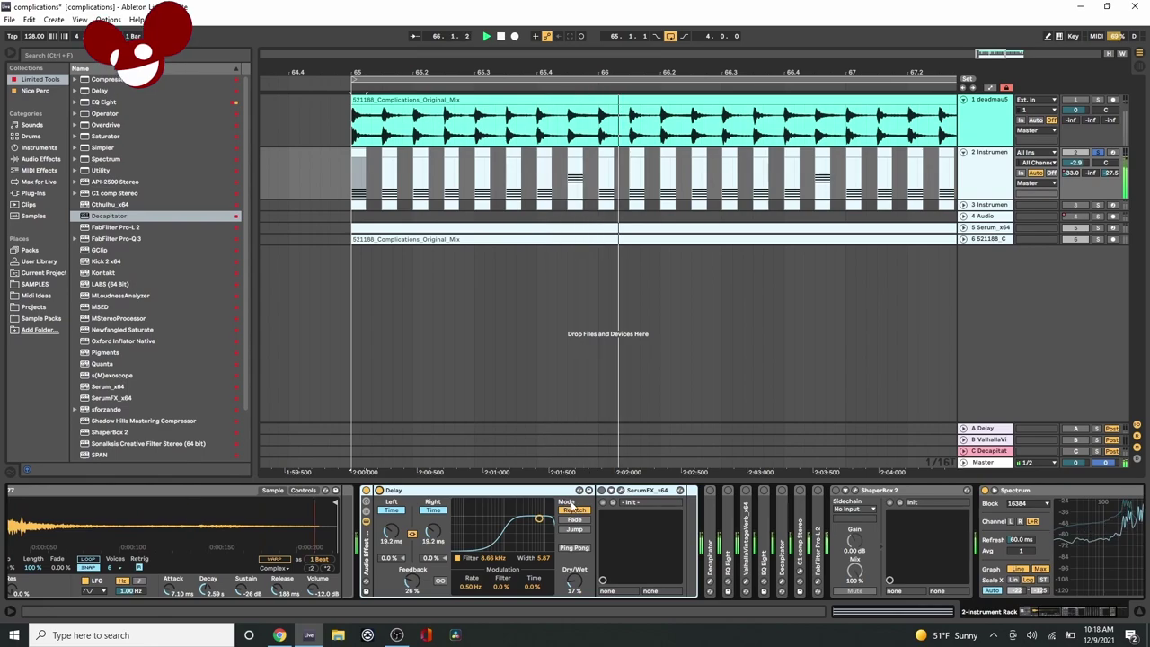
Check the SerumFX X-Shaper distortion window, close it, and replay from bar 65
left_click(619, 491)
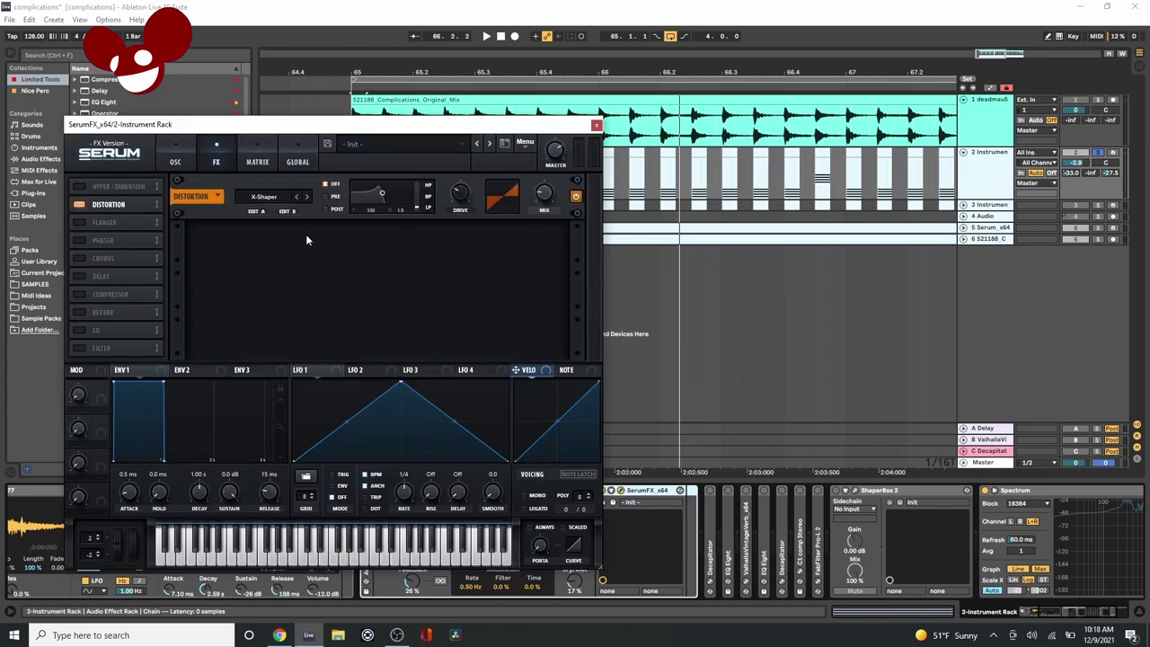
left_click(597, 126)
key("space")
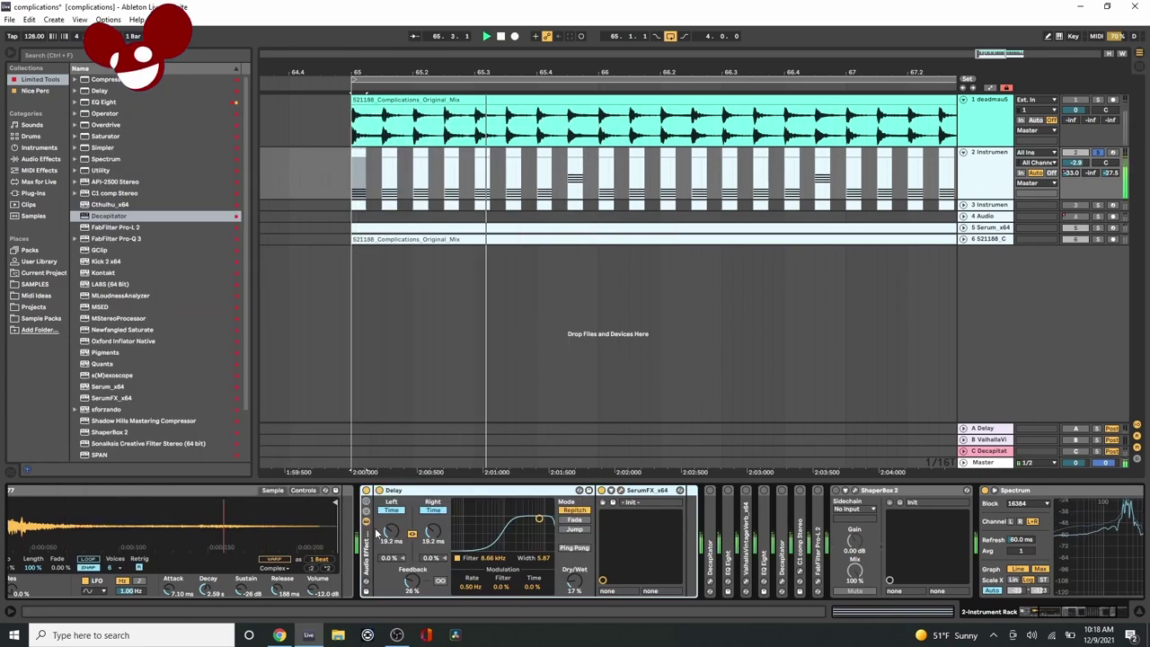
scroll(367, 568, "down", 4)
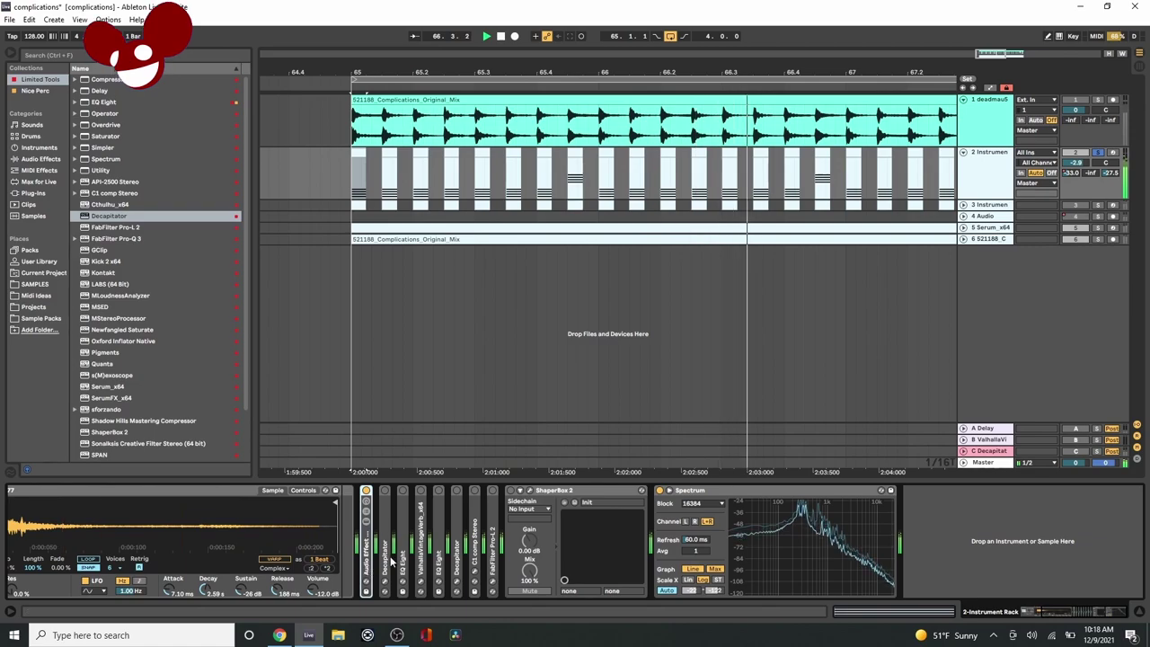
Unfold Decapitator and EQ Eight in the cymbal chain while replaying from bar 65
left_click(405, 492)
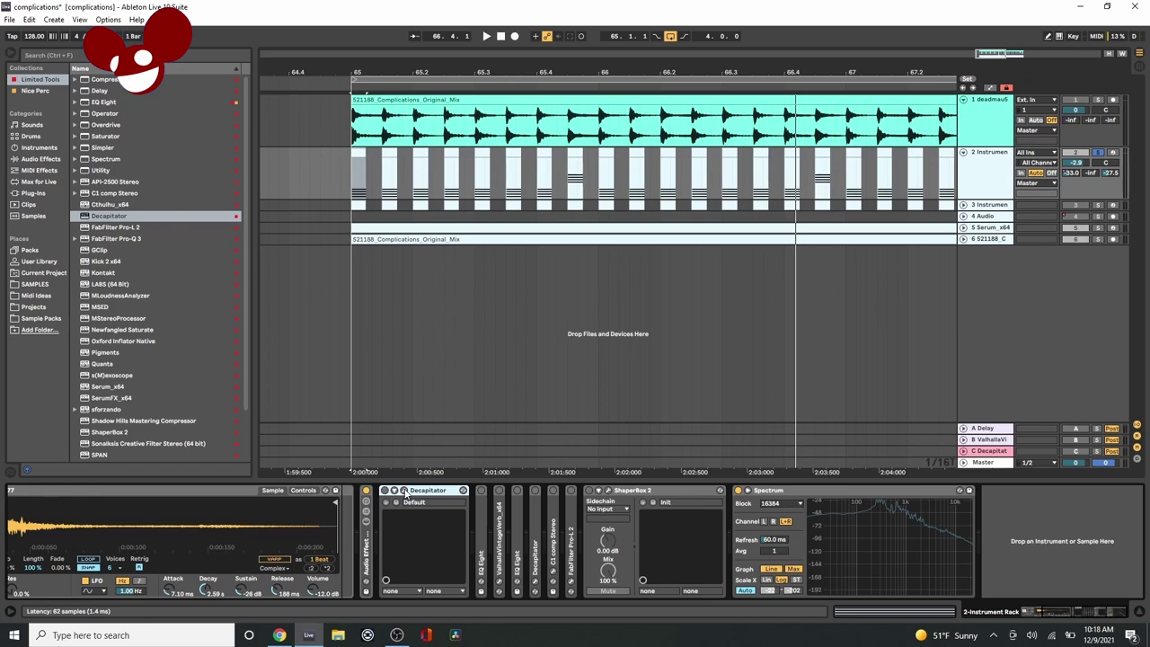
key("space")
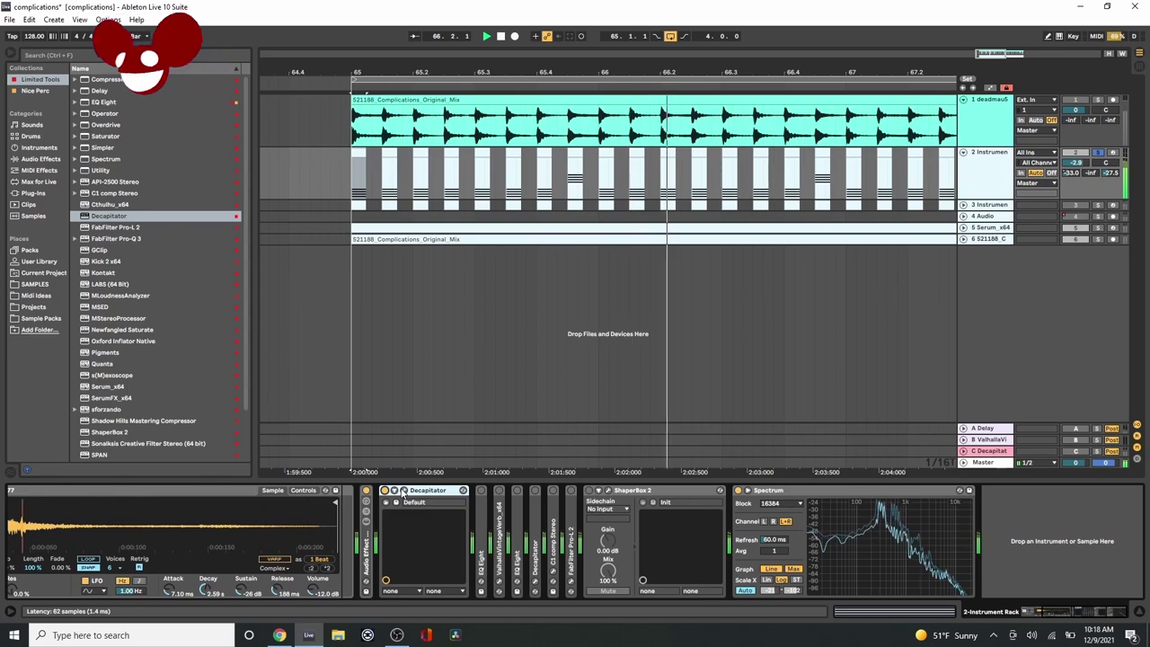
double_click(481, 494)
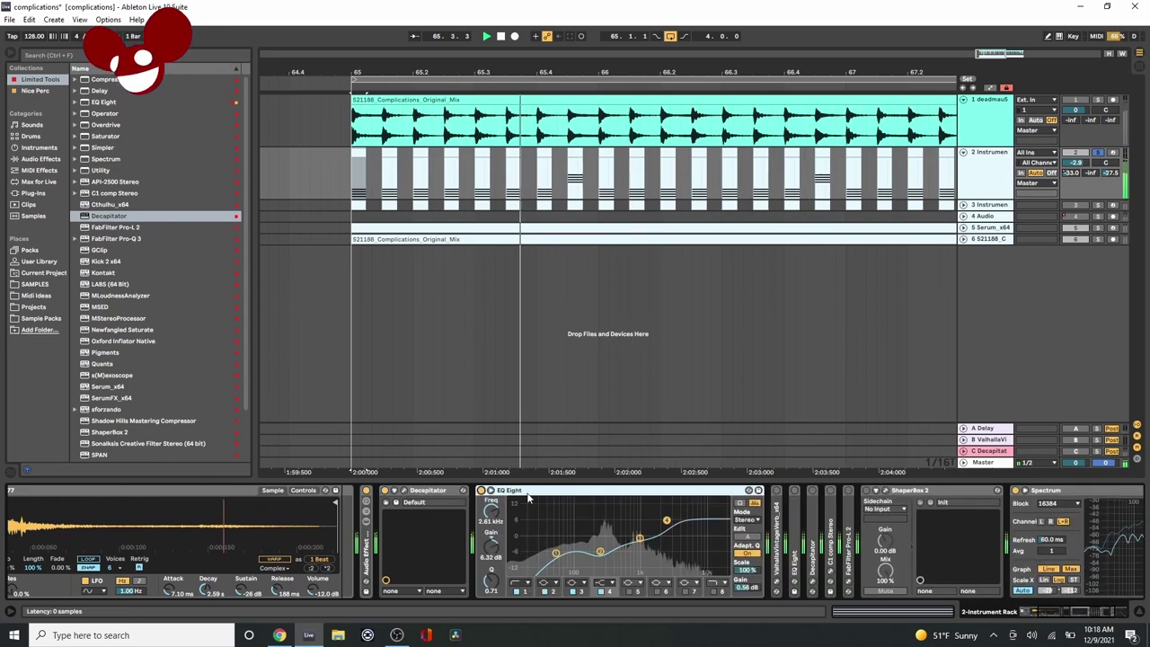
Fold EQ Eight and open the ValhallaVintageVerb window, moved to the screen centre
left_click(482, 495)
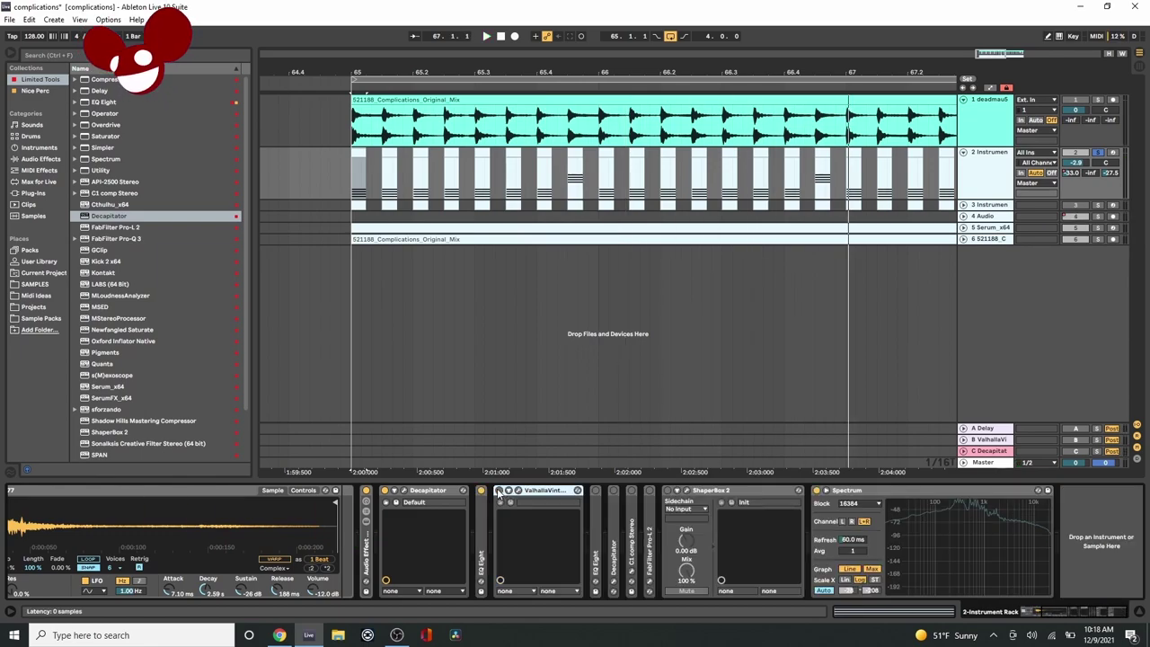
left_click(517, 491)
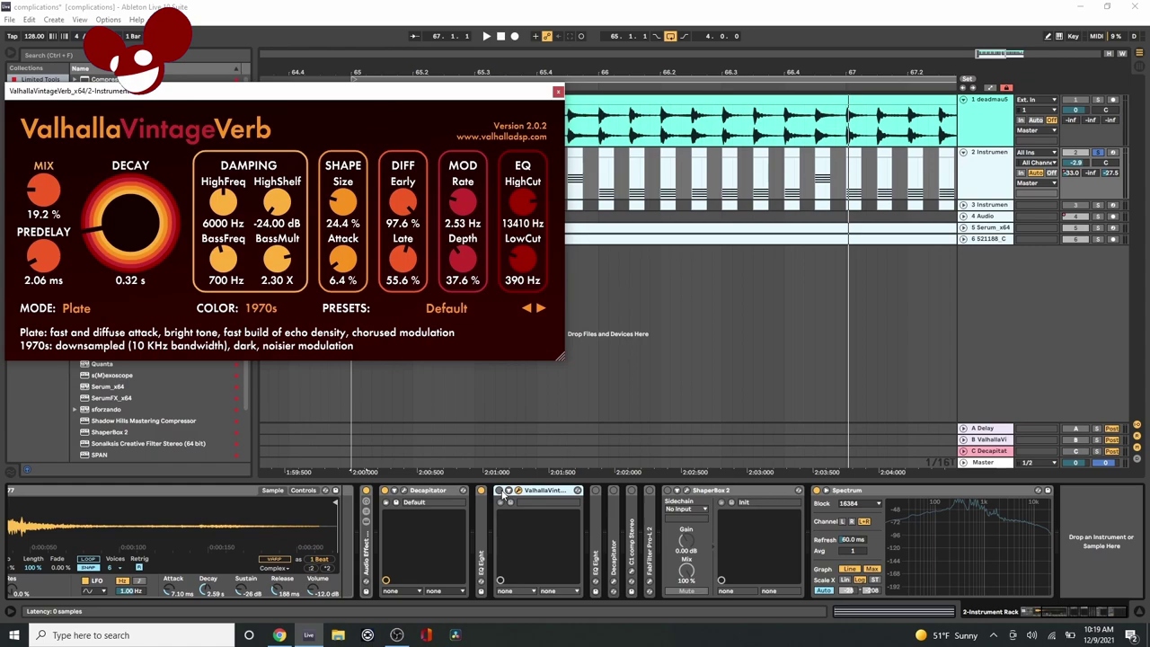
left_click(503, 494)
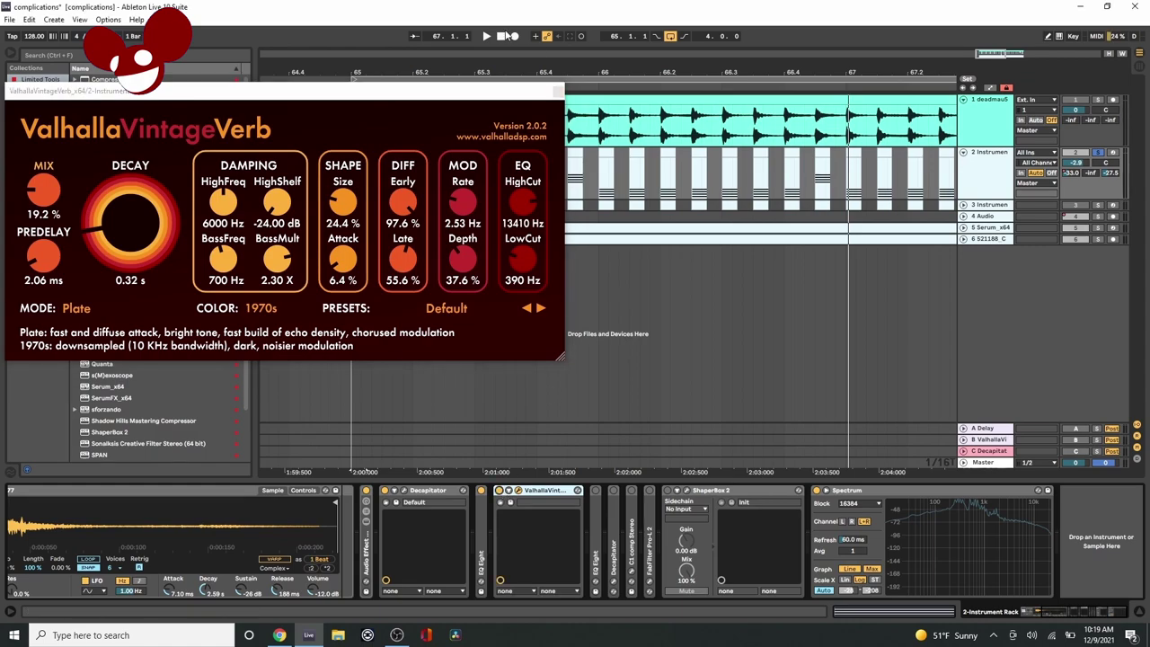
left_click_drag(477, 88, 714, 177)
Audition the reverb's plate settings from bar 65, then close its window and fold the devices
left_click(355, 155)
key("space")
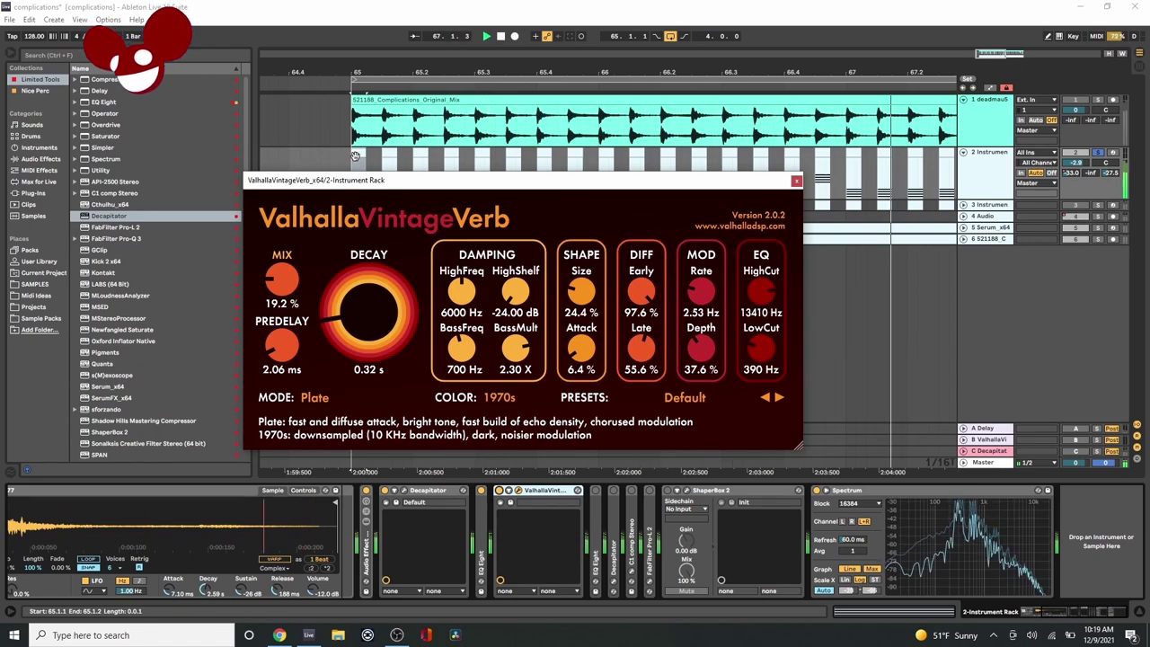
key("space")
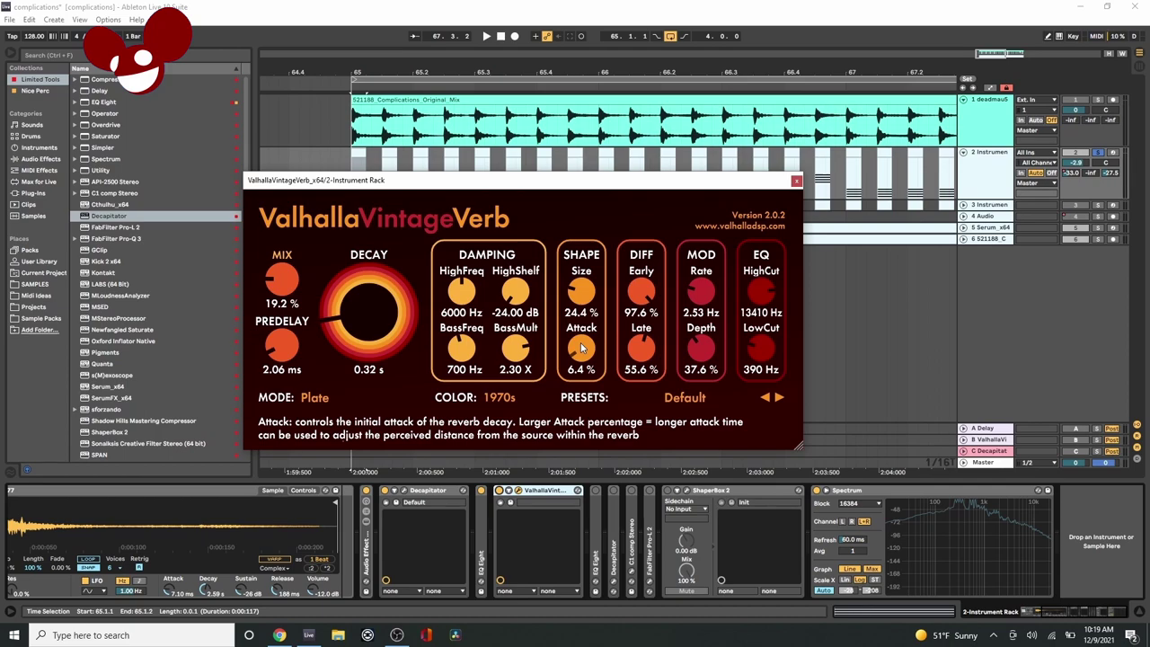
double_click(543, 489)
Collapse the reverb devices and review EQ Eight's curve and the Decapitator
double_click(440, 491)
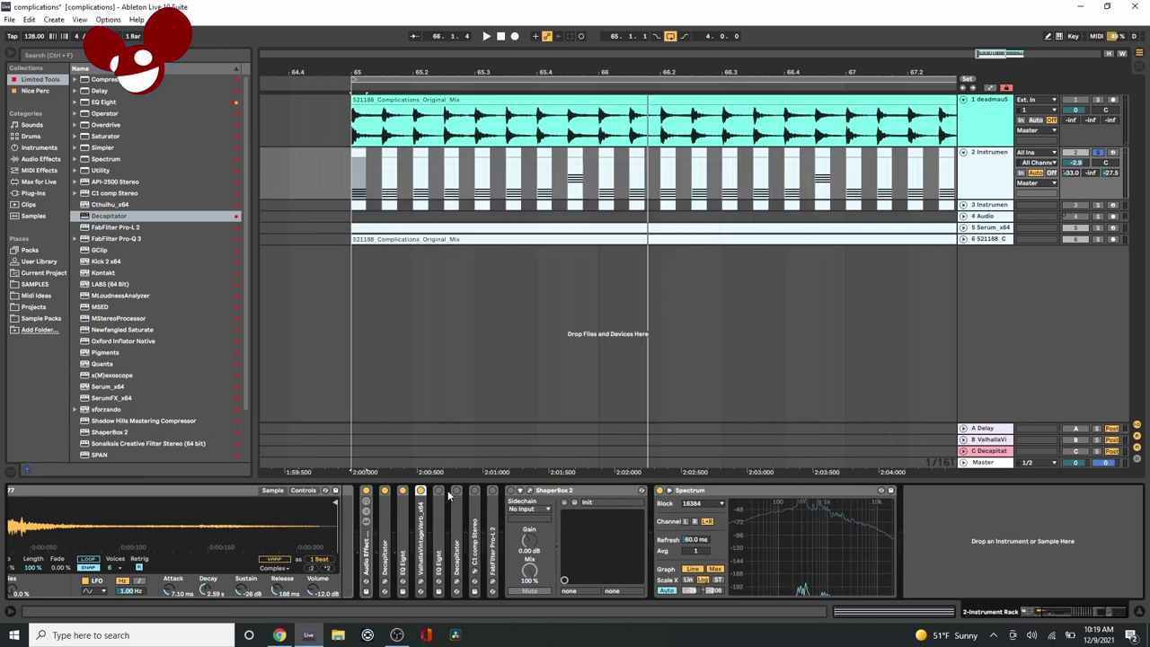
double_click(438, 537)
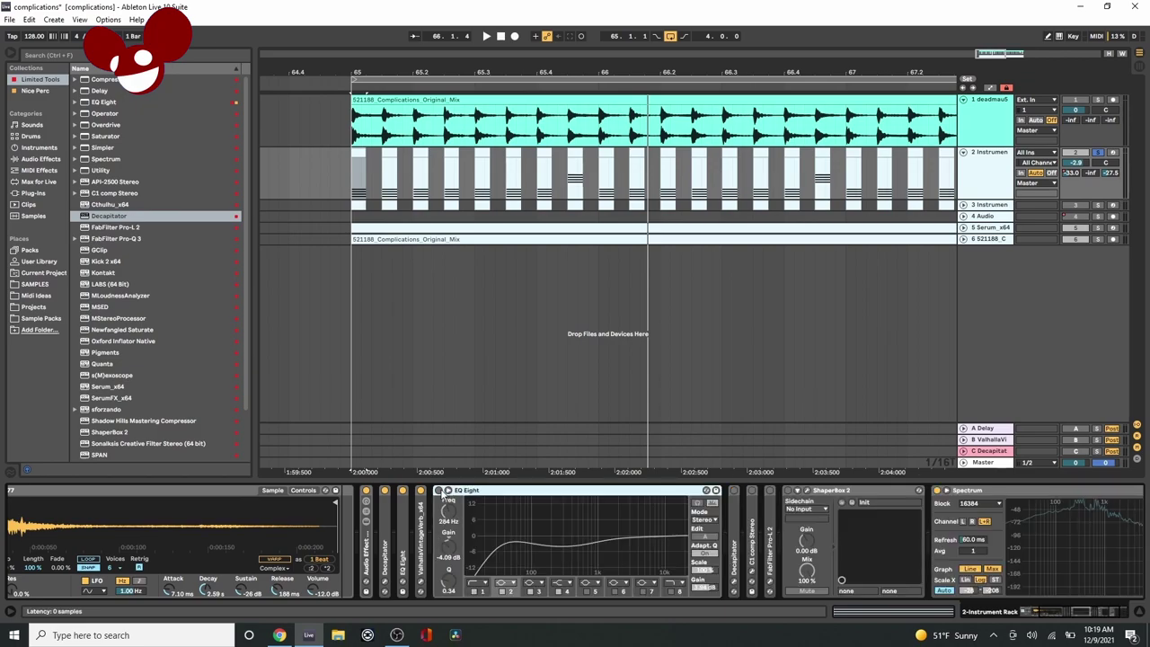
double_click(441, 493)
double_click(458, 502)
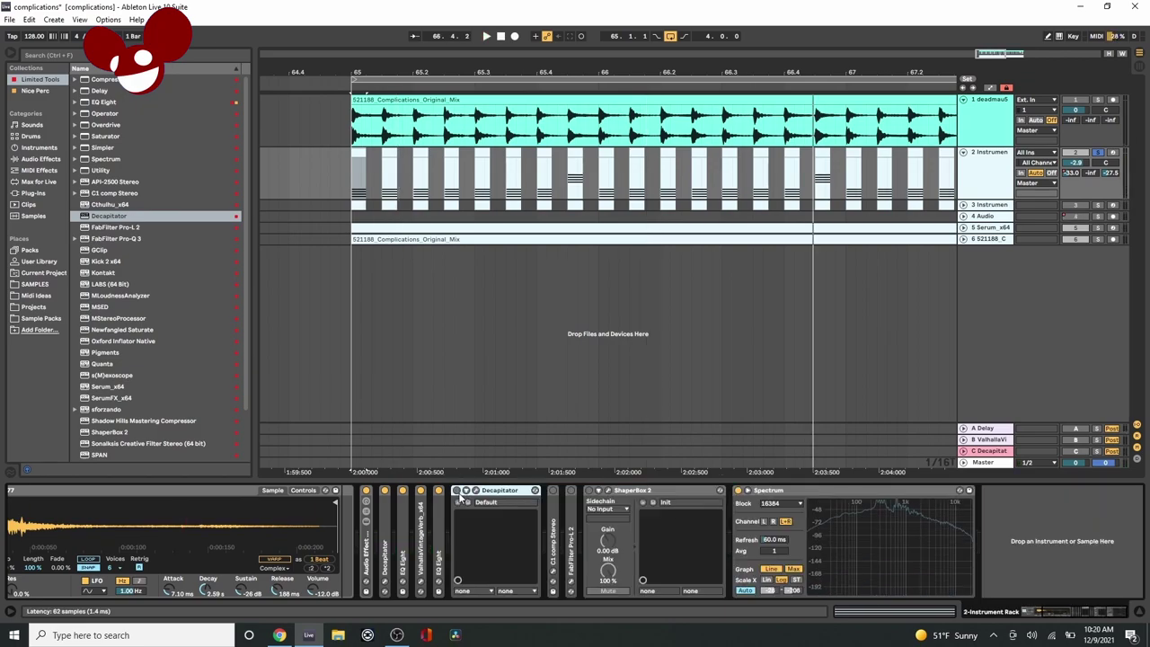
Expand the C1 compressor and audition it in its own window, then close it
double_click(458, 492)
double_click(474, 503)
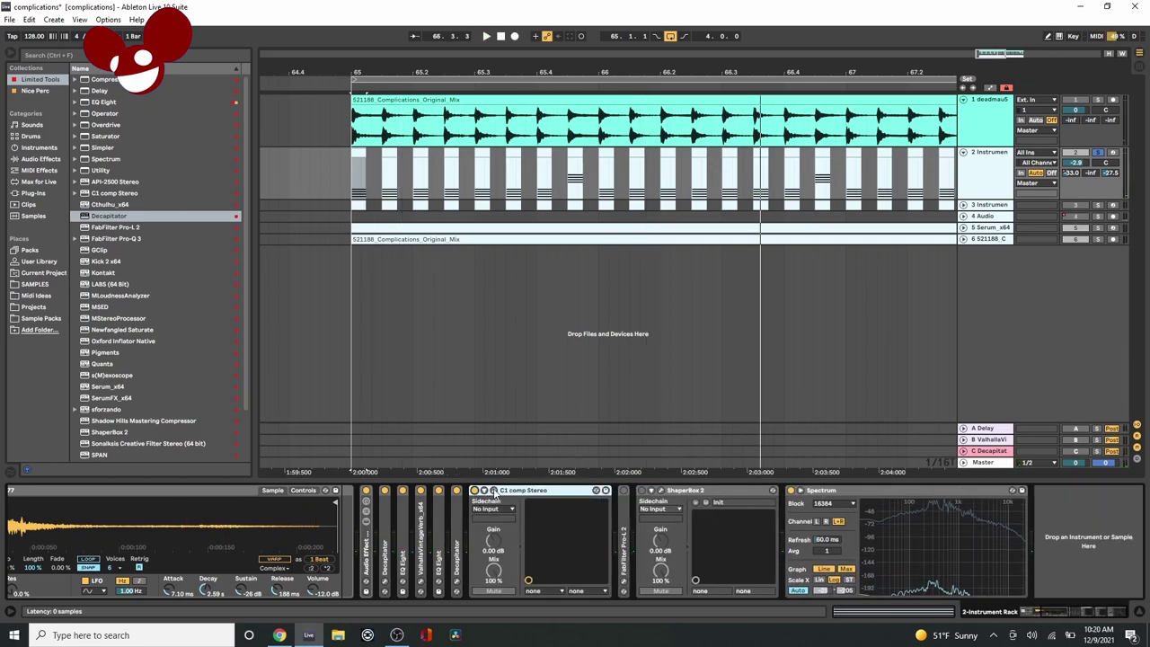
left_click(493, 491)
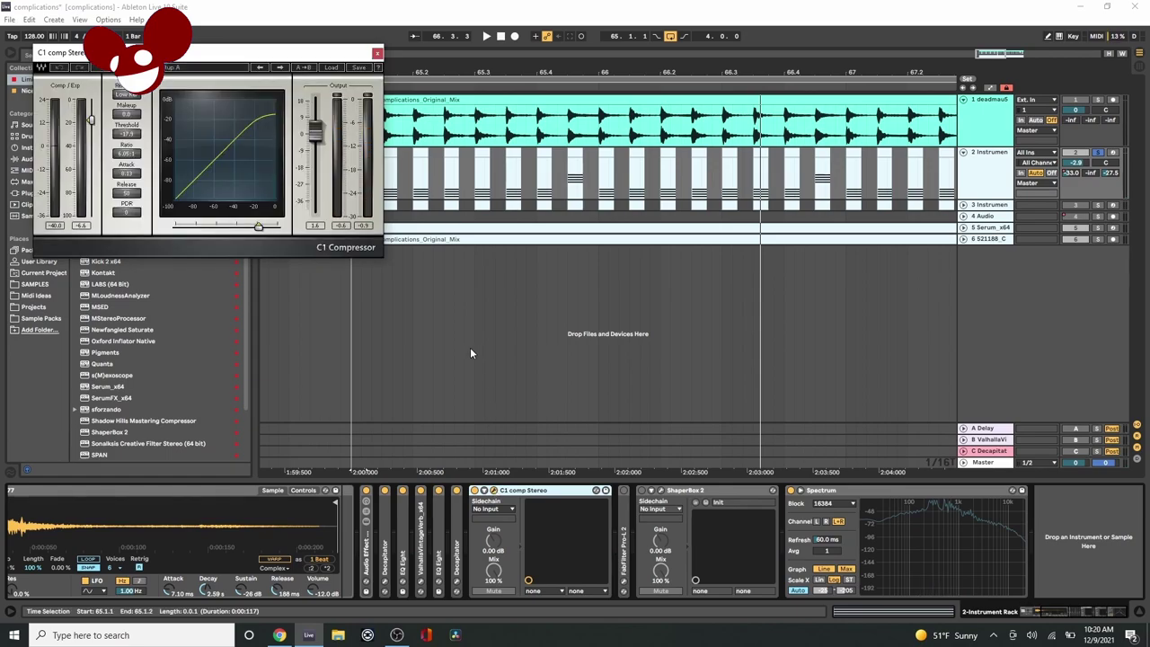
key("space")
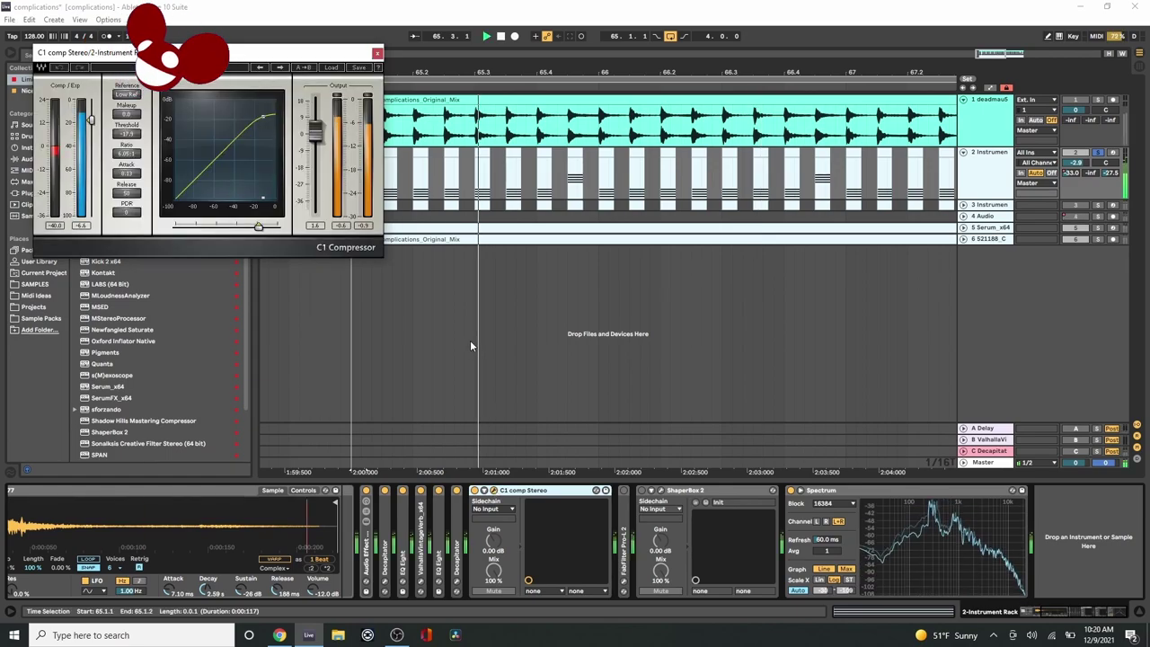
left_click(377, 54)
Expand FabFilter Pro-L 2 and switch the limiter on
double_click(492, 493)
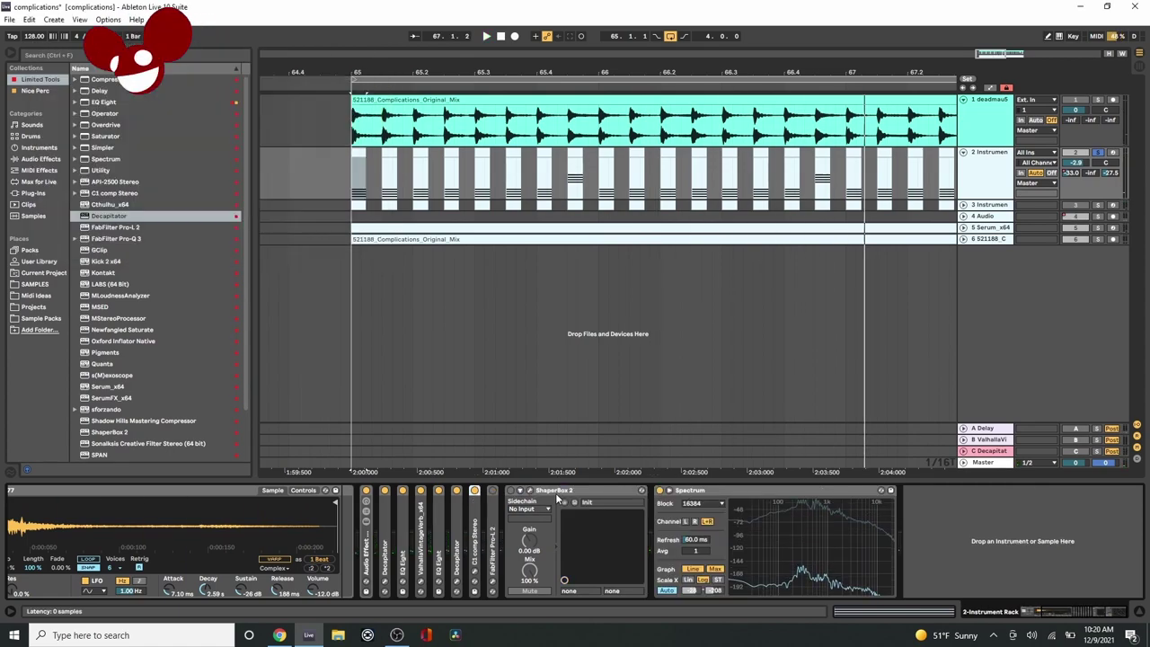
double_click(492, 496)
left_click(492, 491)
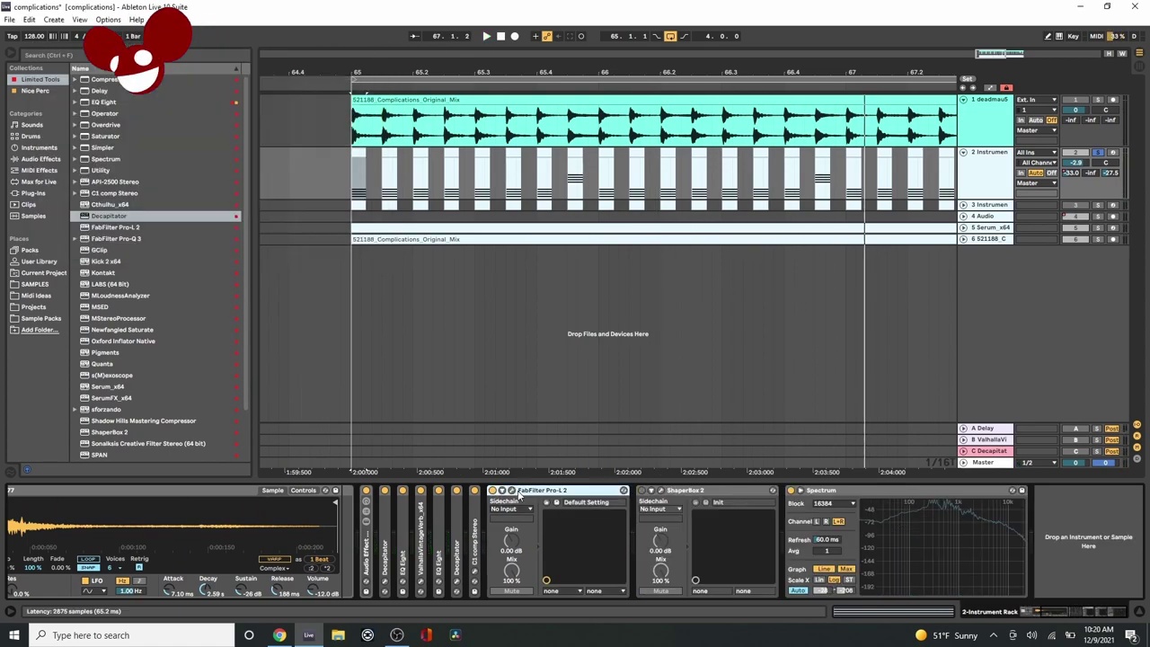
Inspect the Pro-L 2 limiter window during playback, close it and stop playback
left_click(511, 491)
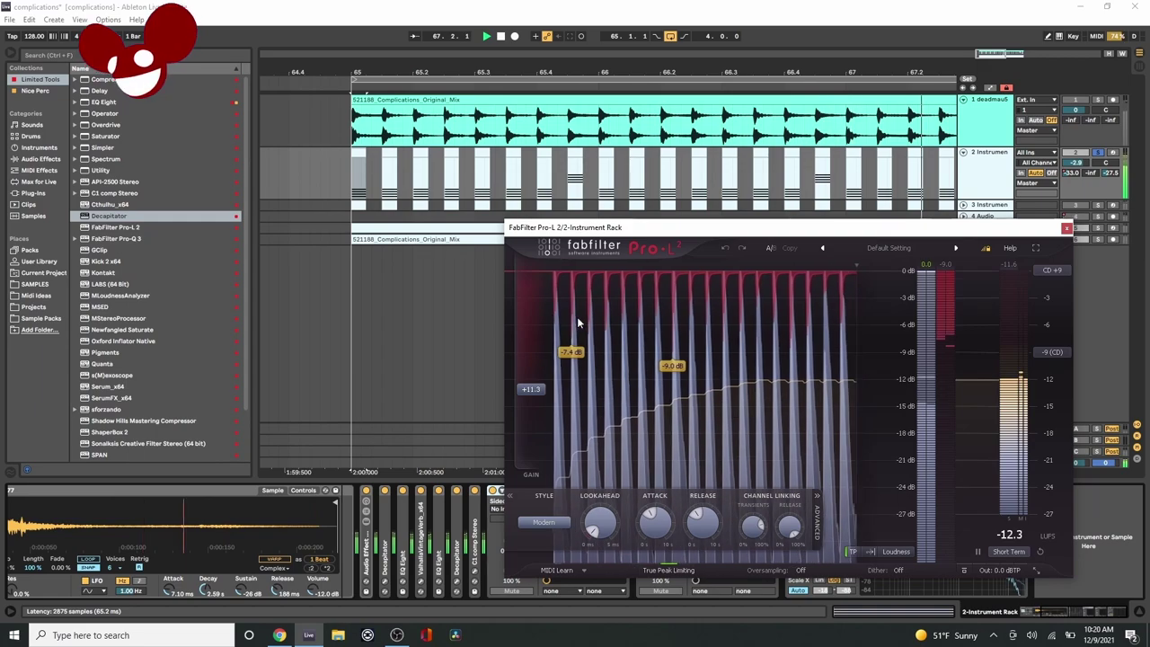
left_click(1064, 227)
key("Delete")
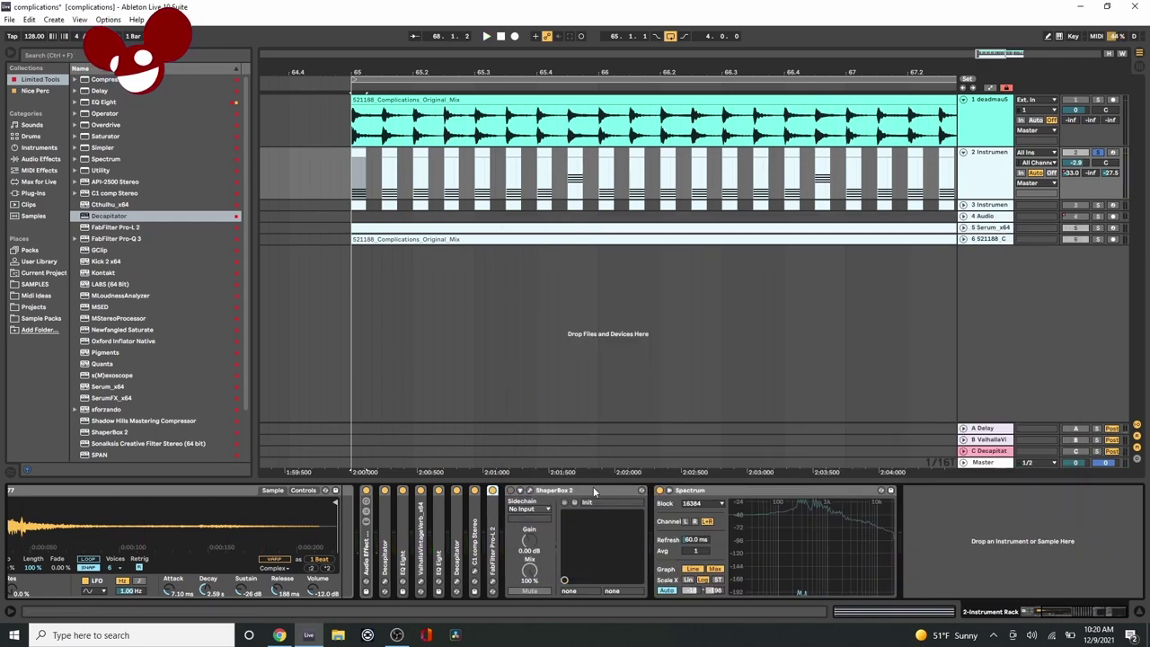
Switch on the C Decapitator return and play the loop, then reselect track 2 and replay
left_click(980, 453)
left_click(1075, 451)
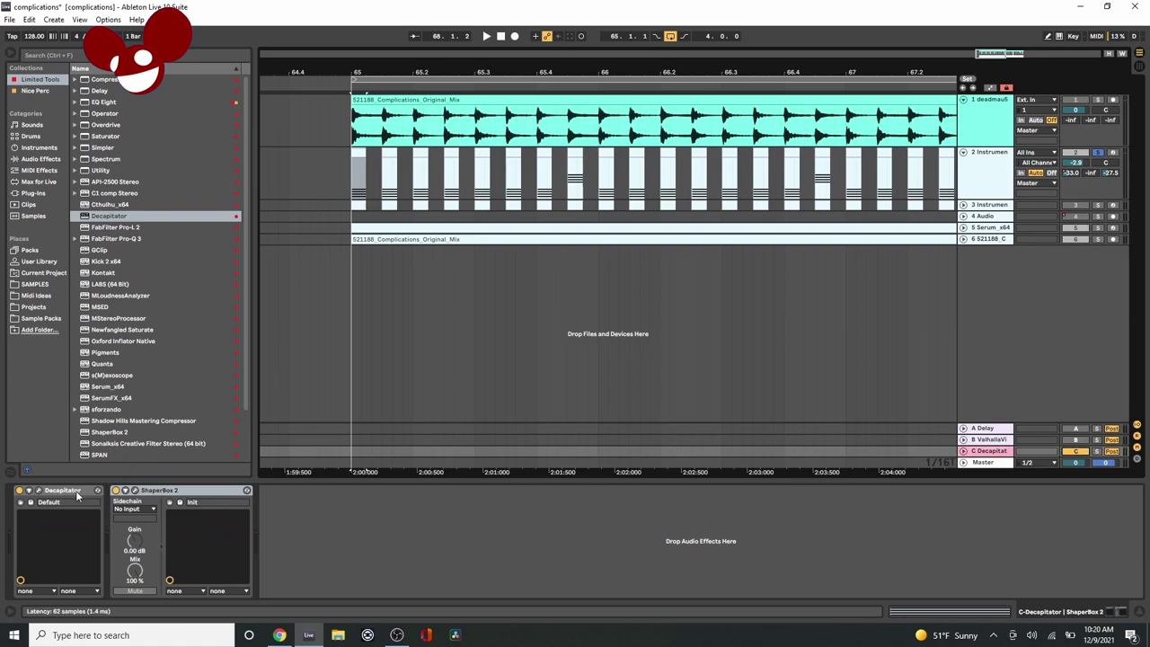
key("space")
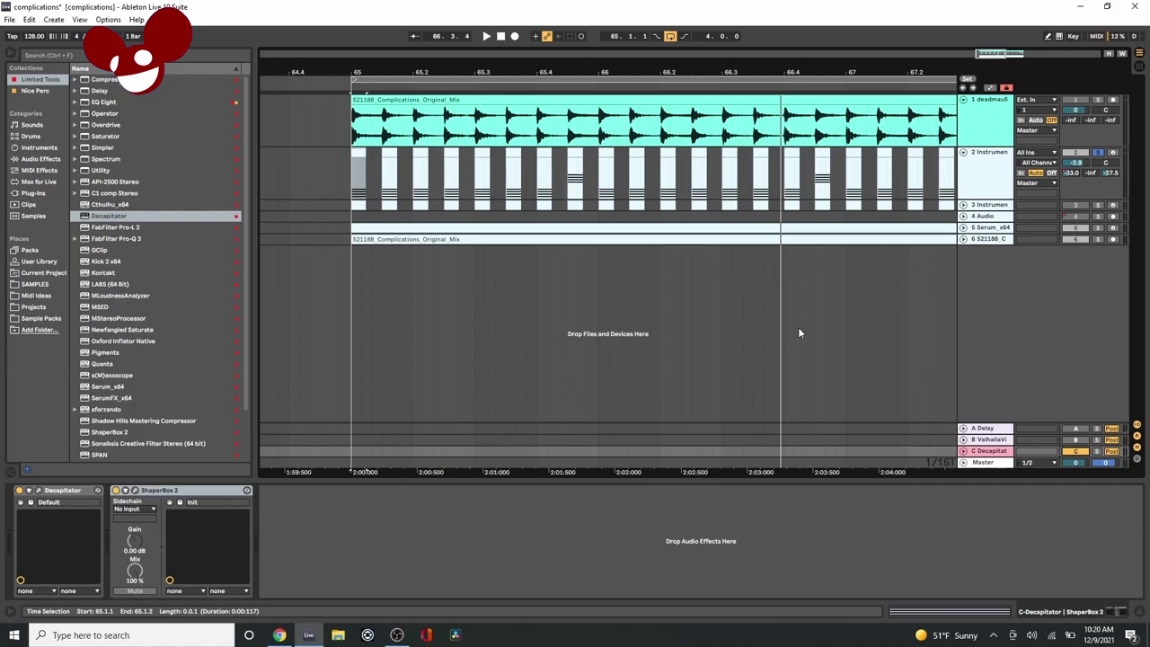
left_click(353, 193)
key("space")
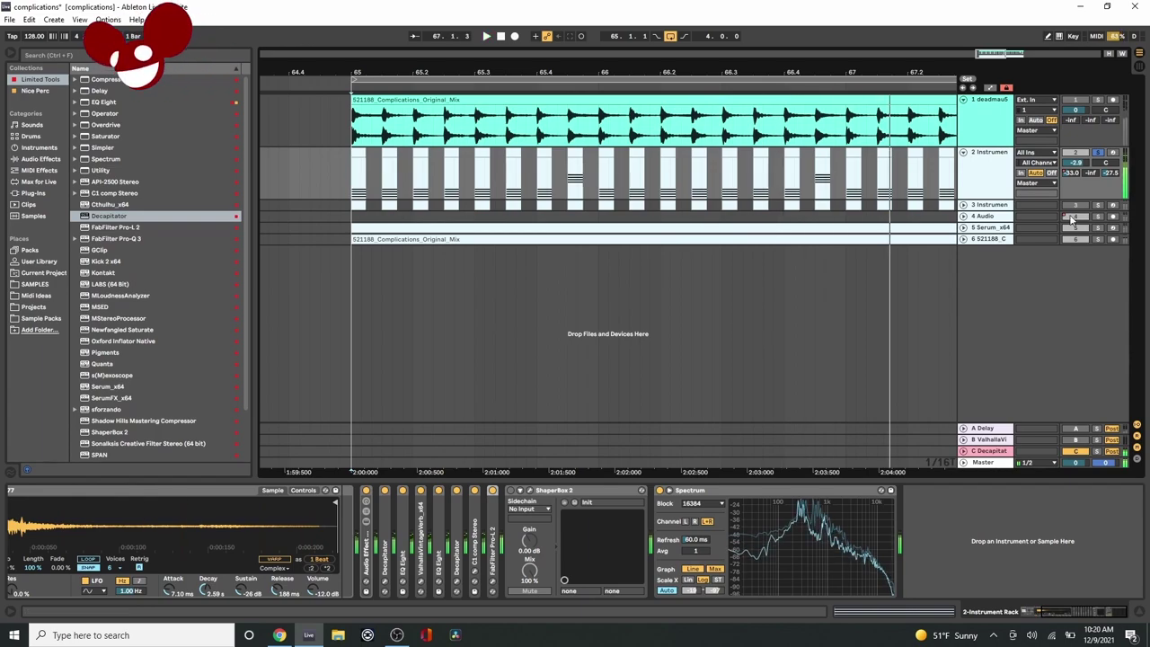
Stop playback, zoom out to bars 62–70, and expand the A Delay and B ValhallaVi returns
key("space")
key("minus")
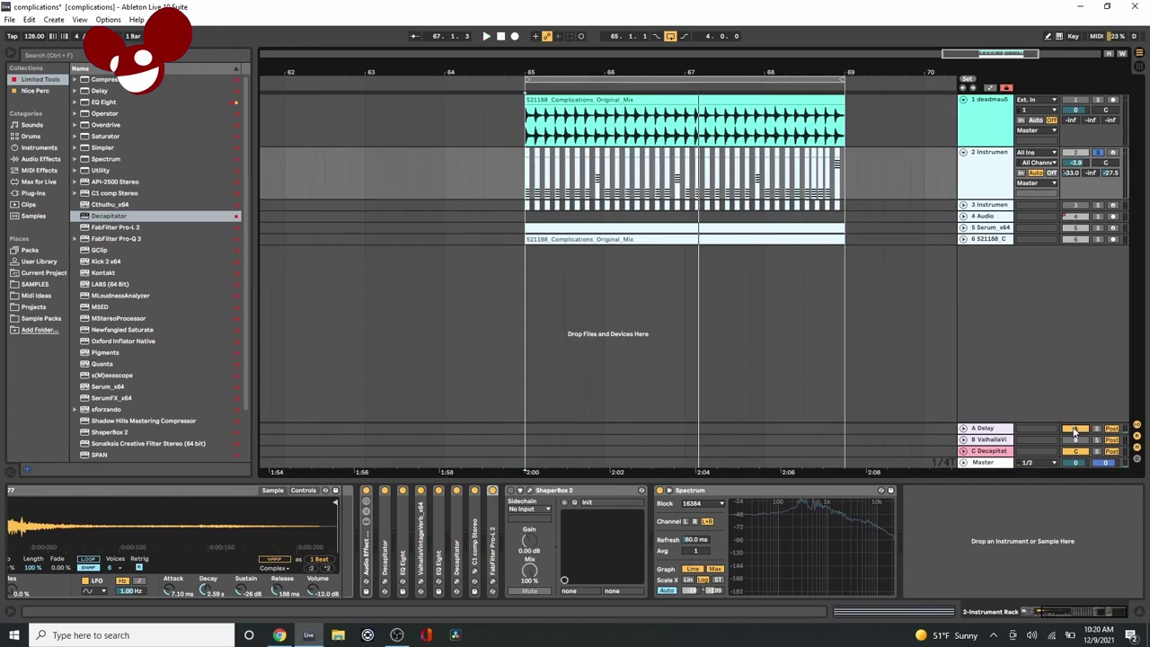
left_click(1003, 432)
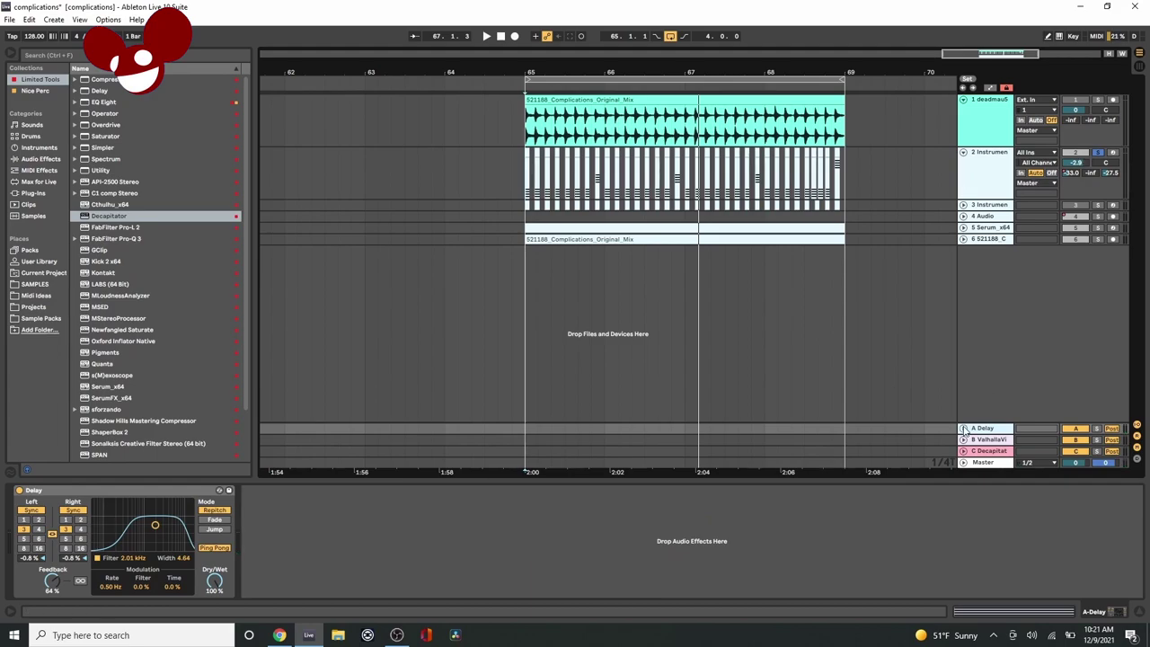
left_click(963, 428)
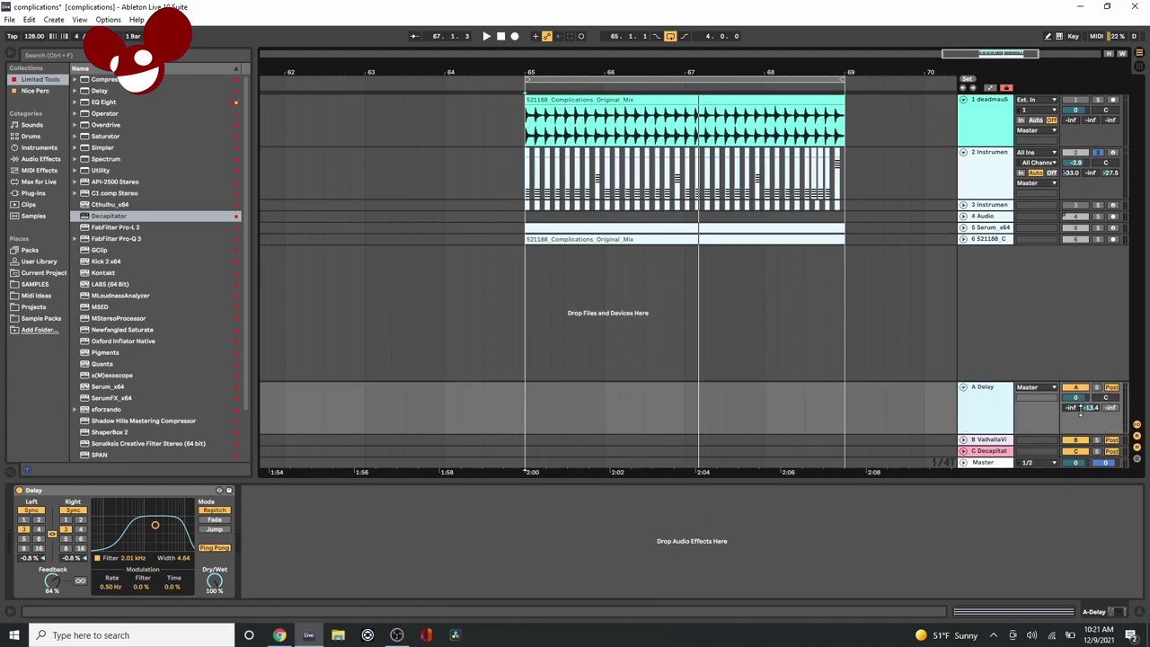
left_click(963, 440)
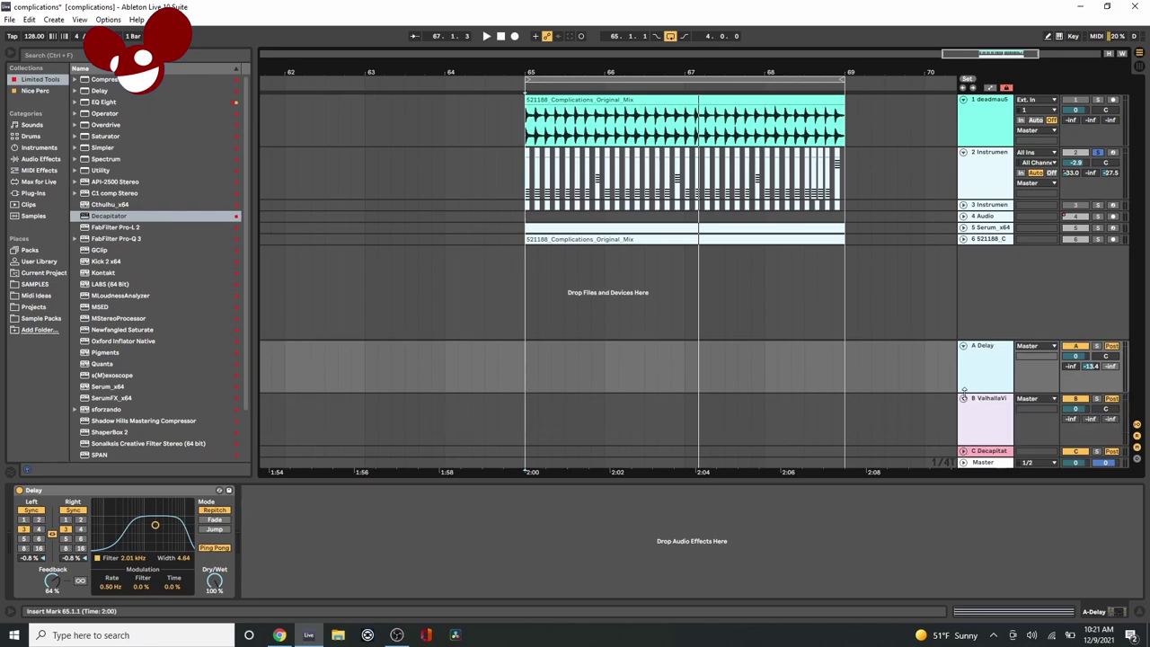
left_click(995, 425)
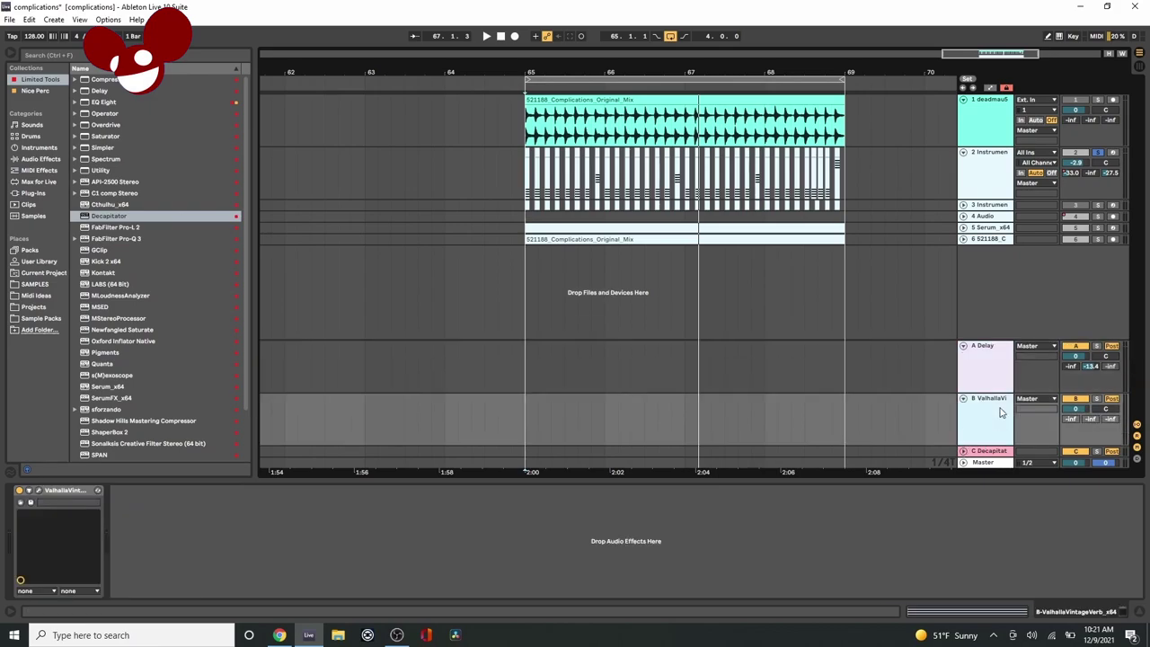
Play from bar 65 with track 2 selected and expand 4 Audio's routing (post-FX from track 3)
left_click(802, 186)
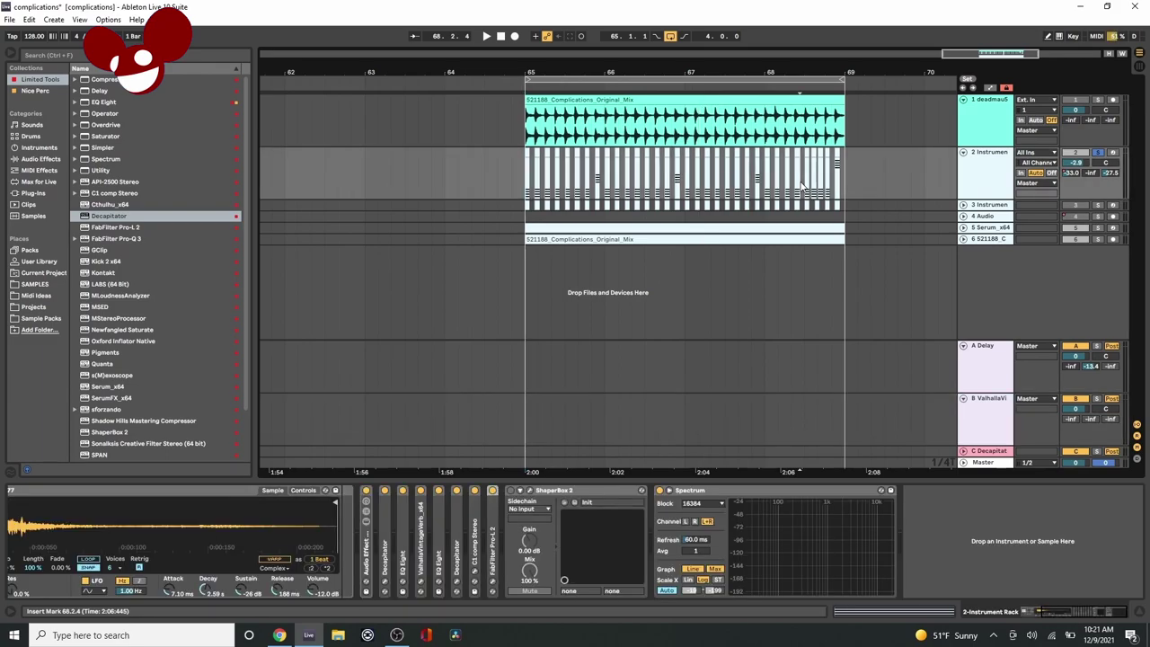
key("space")
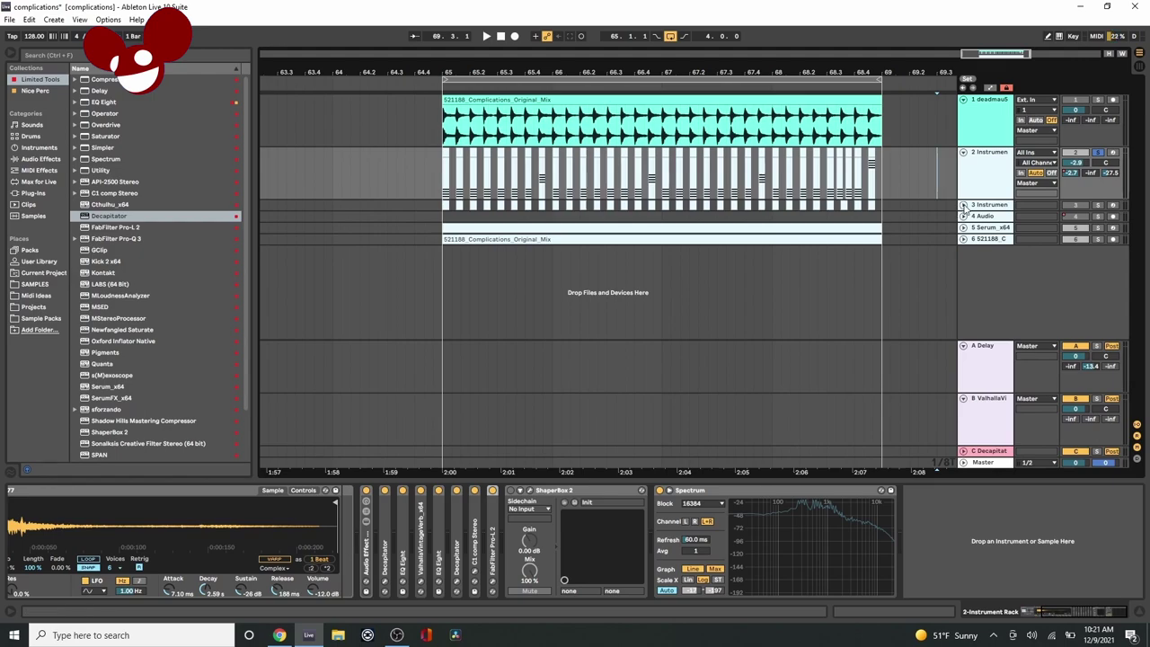
left_click(962, 217)
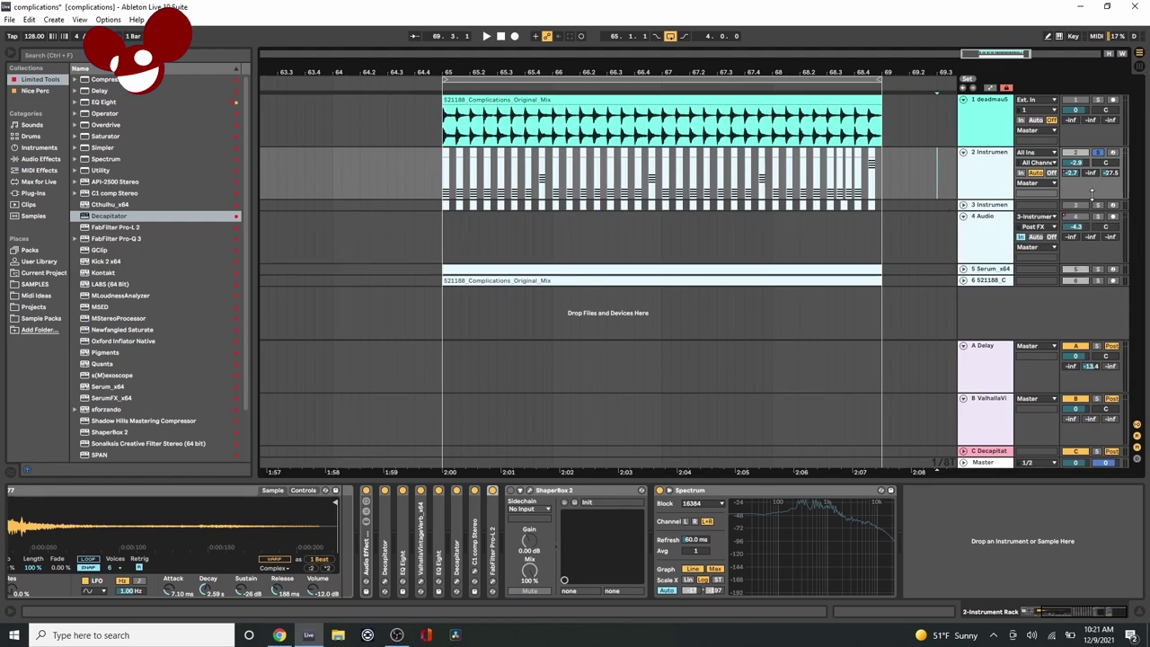
Audition the 4 Audio track's delay and spectrum chain
left_click(1084, 260)
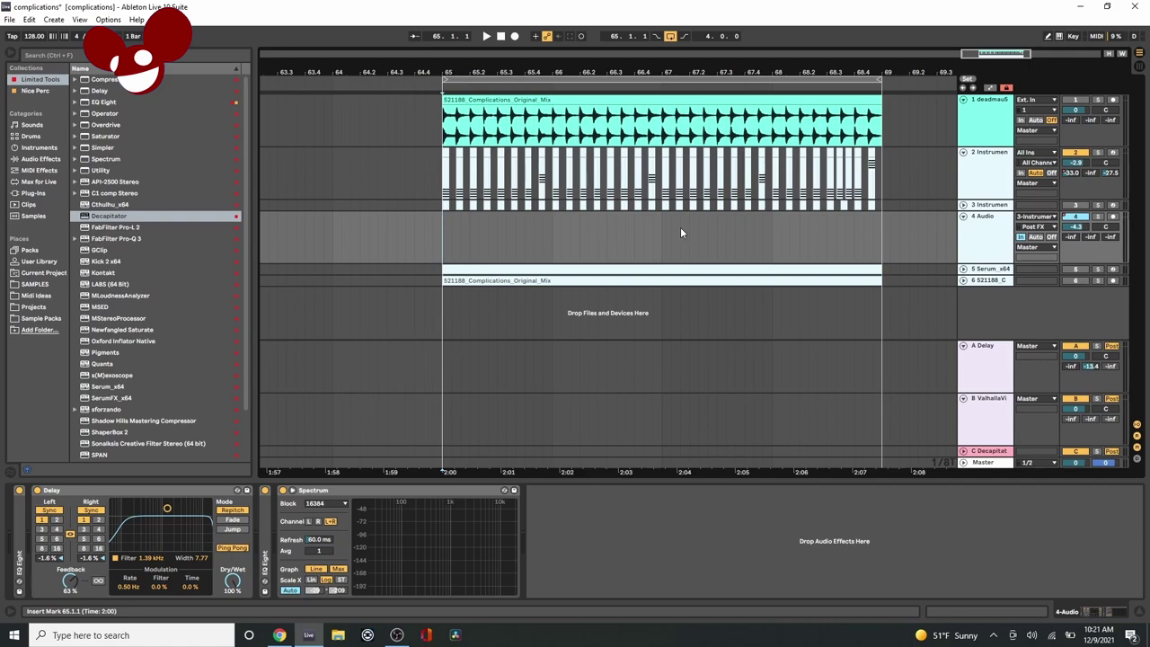
key("space")
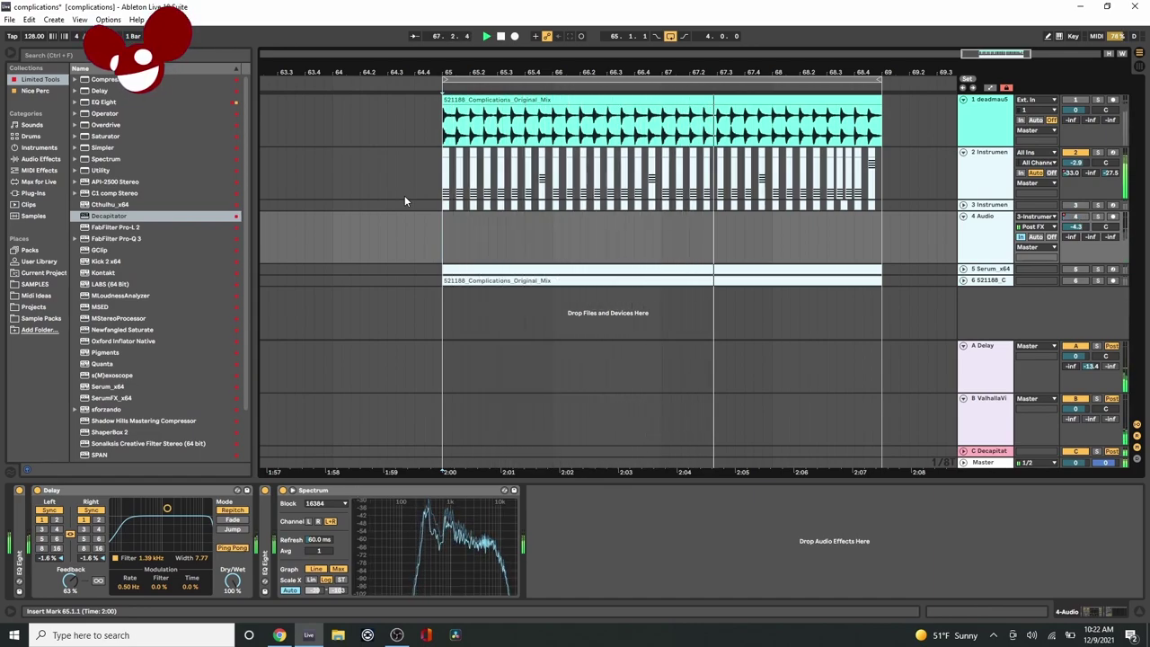
key("space")
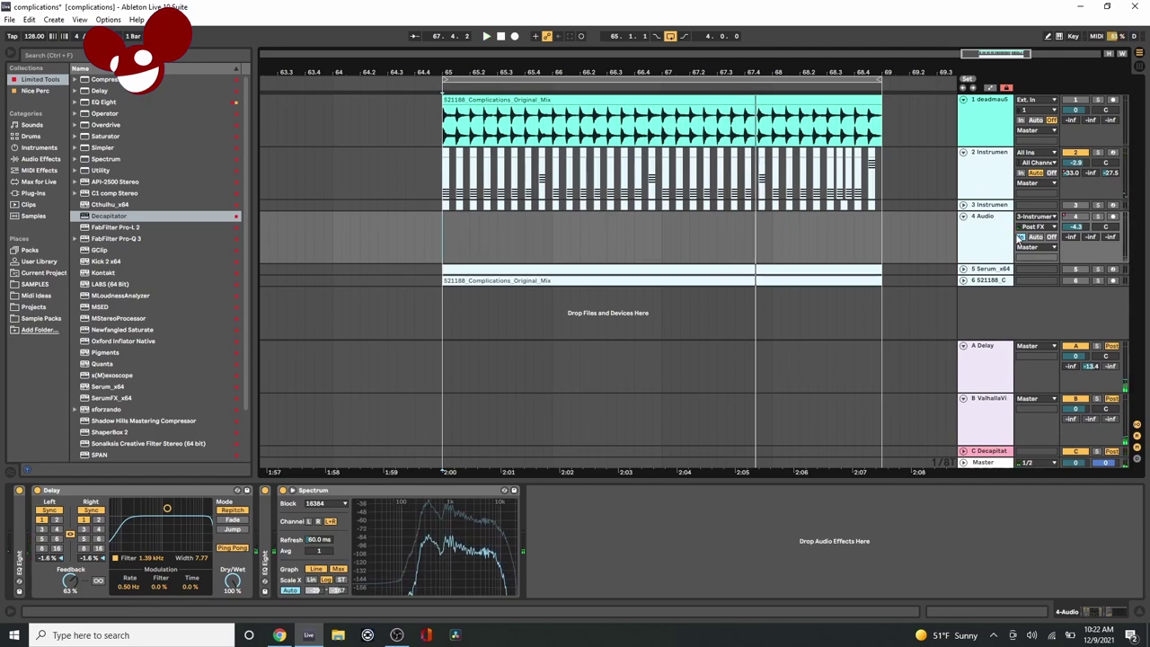
Expand track 3 and show its Instrument Rack with Serum_x64 and VEH3 Kicks chains
left_click(963, 205)
left_click(896, 193)
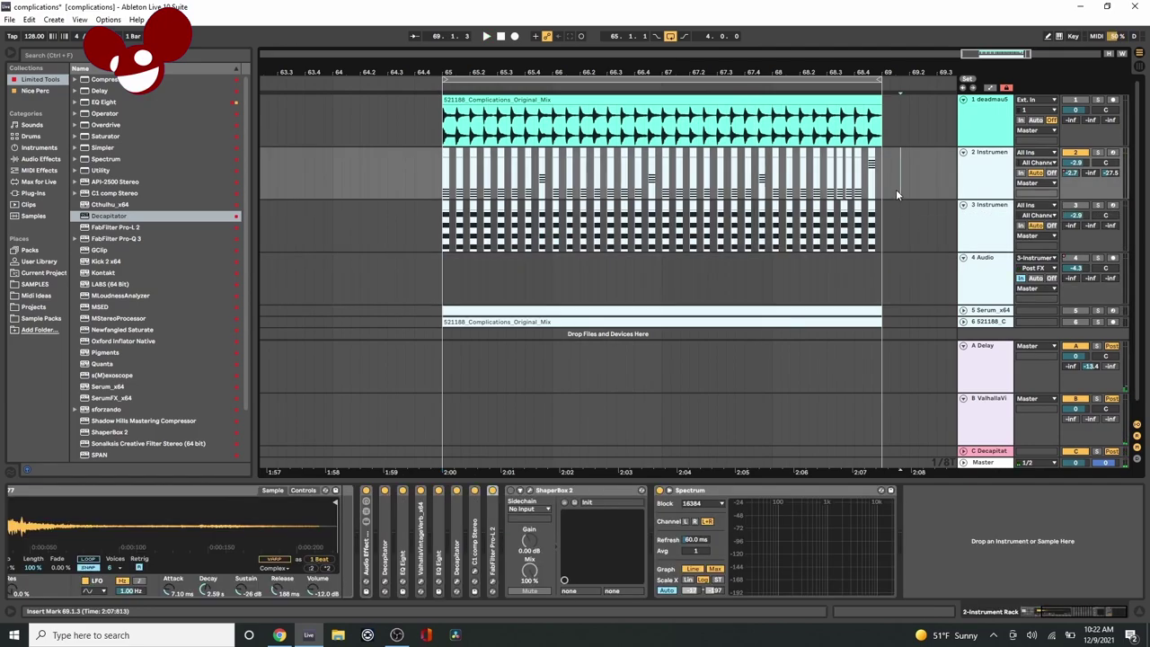
left_click(907, 220)
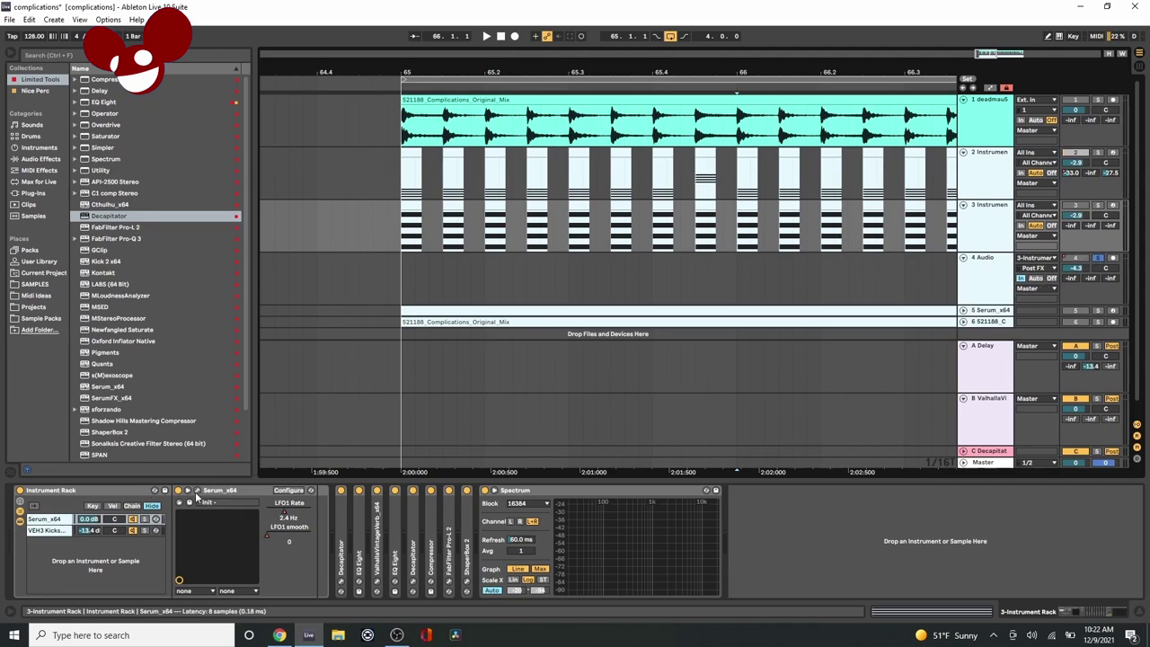
Open the Serum editor, audition the patch, then close the editor with Ctrl+Alt+P
left_click(196, 493)
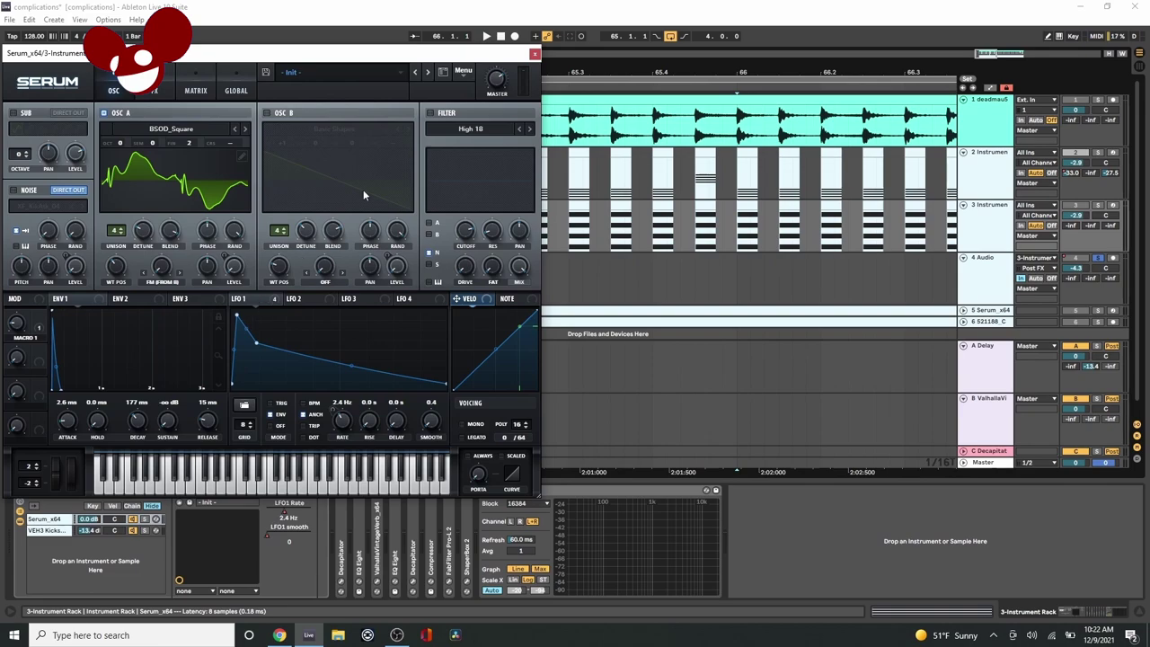
left_click(1107, 210)
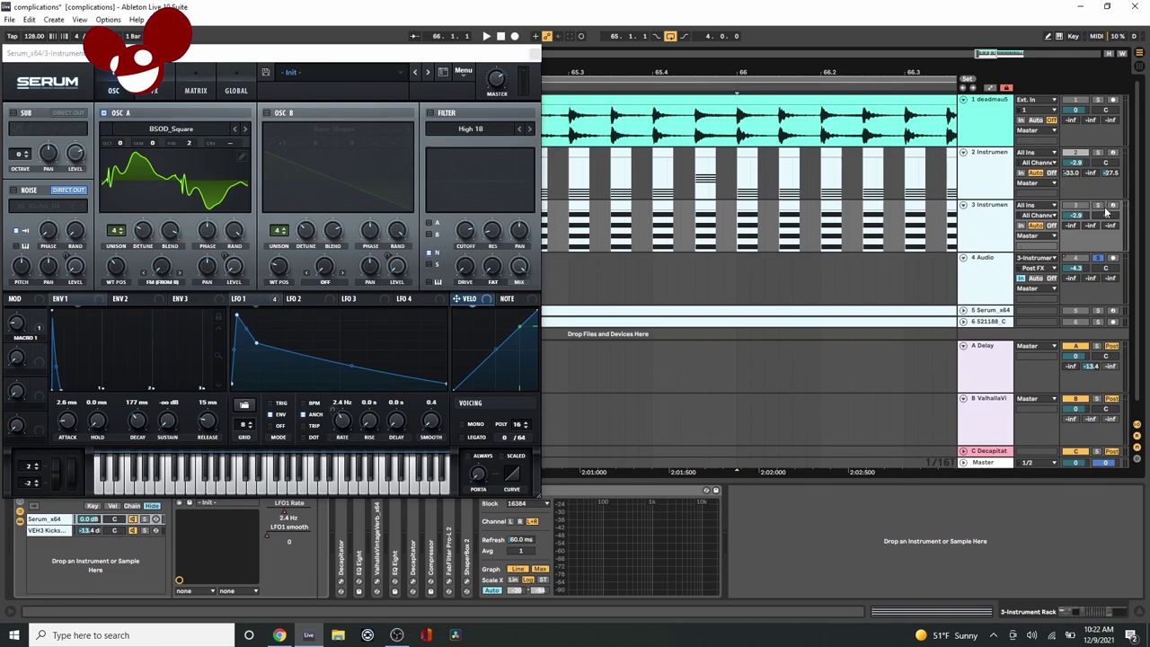
key("space")
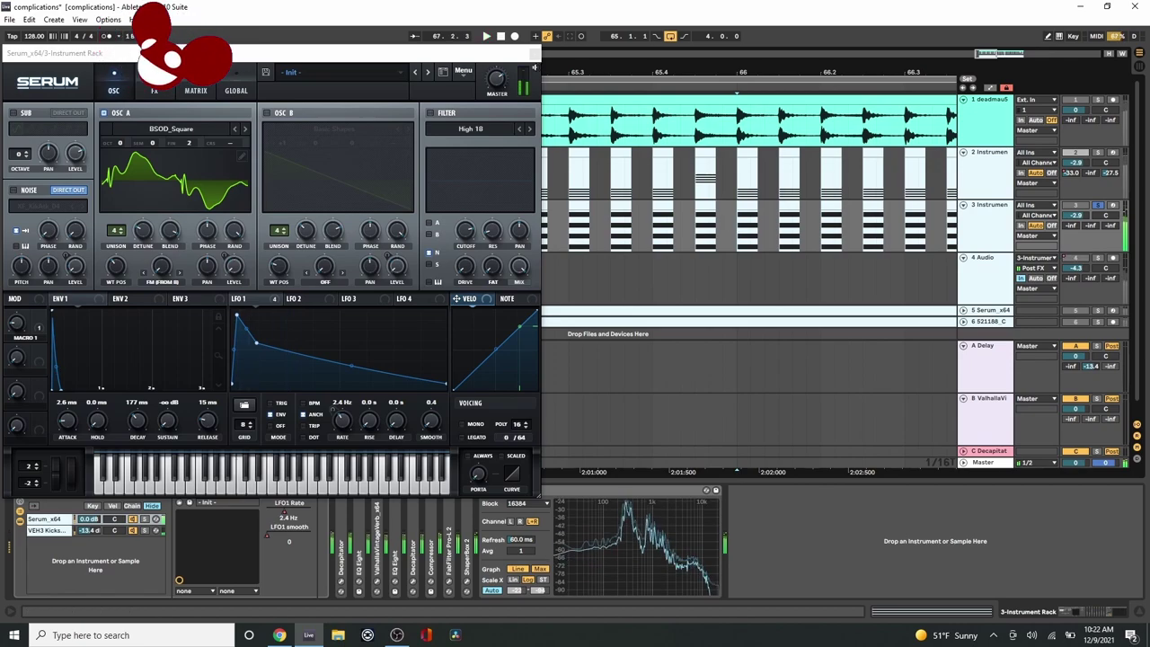
key("ctrl+alt+p")
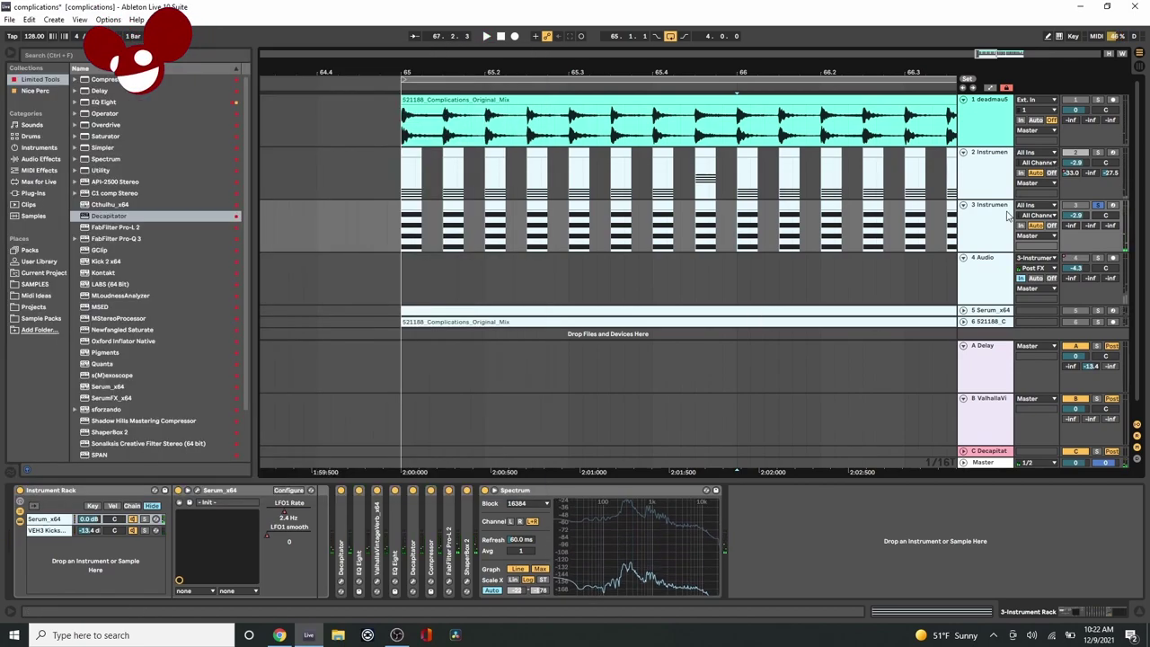
Audition the 4 Audio track's effects, then add an EQ Eight between Delay and Spectrum and remove it
left_click(977, 267)
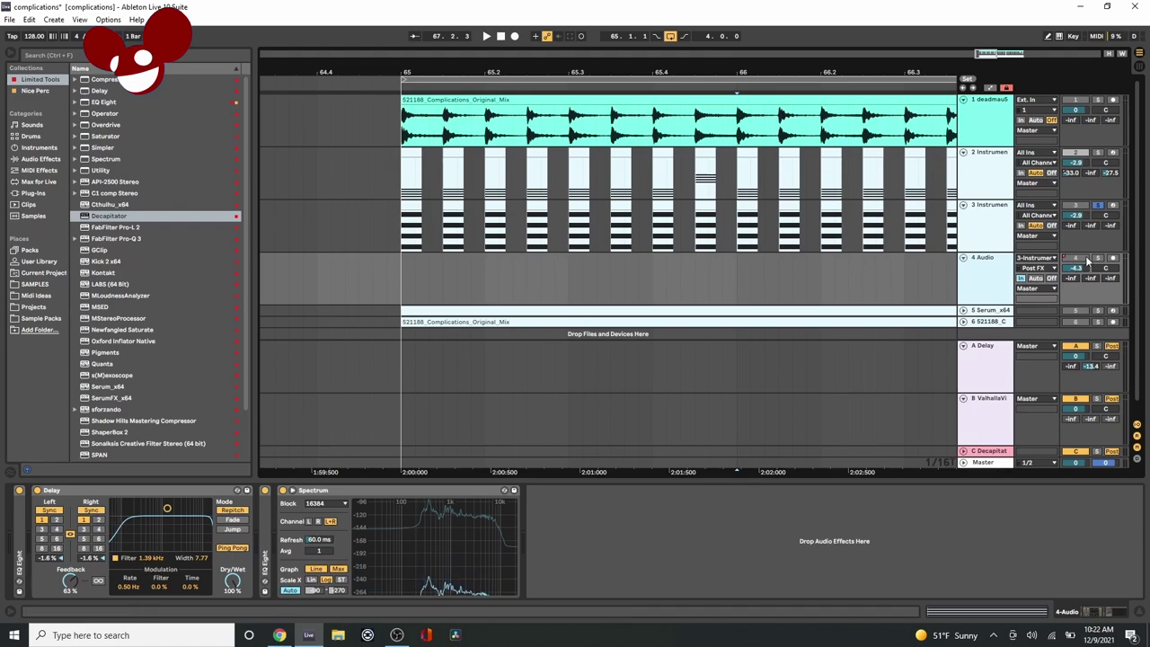
key("space")
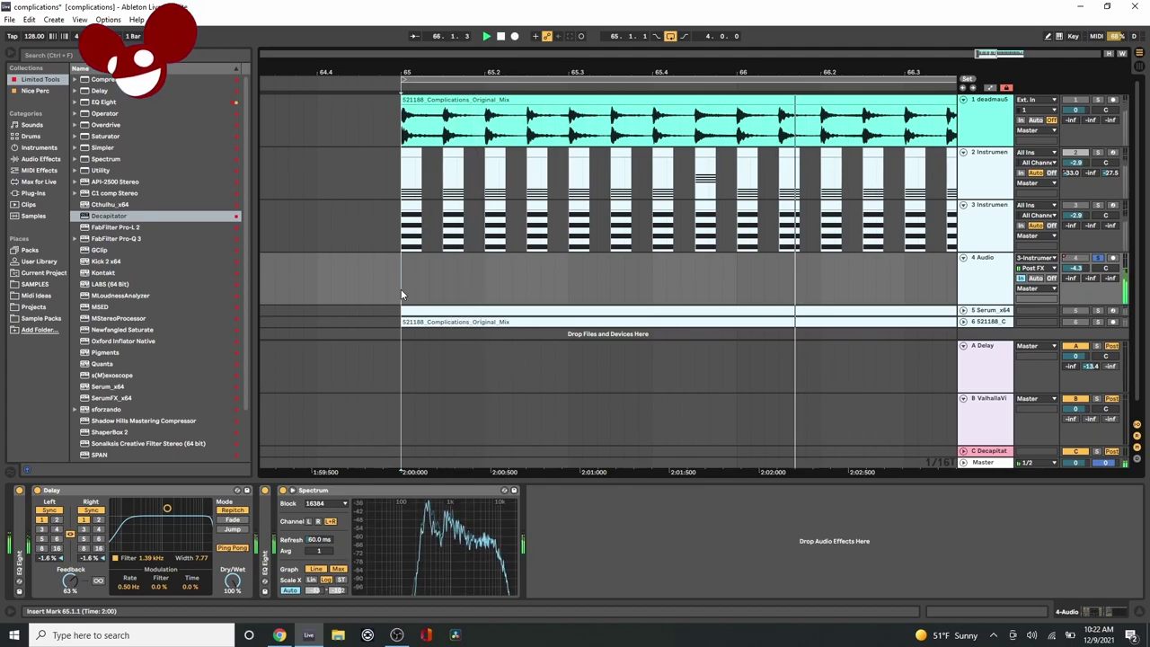
key("space")
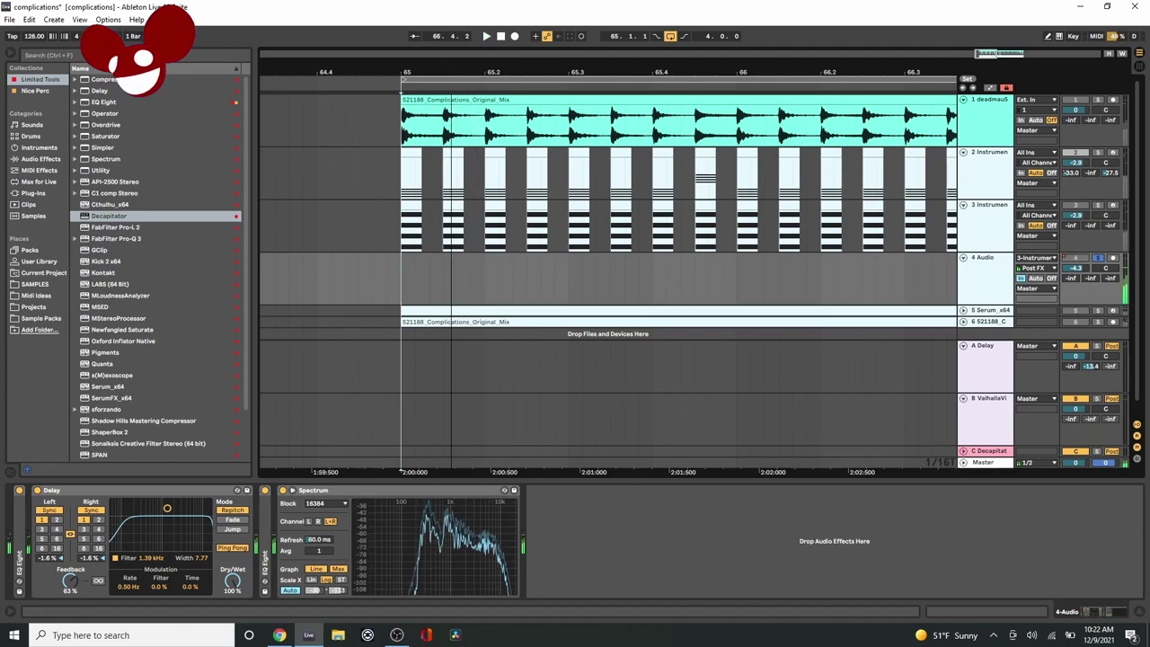
left_click_drag(449, 65, 458, 108)
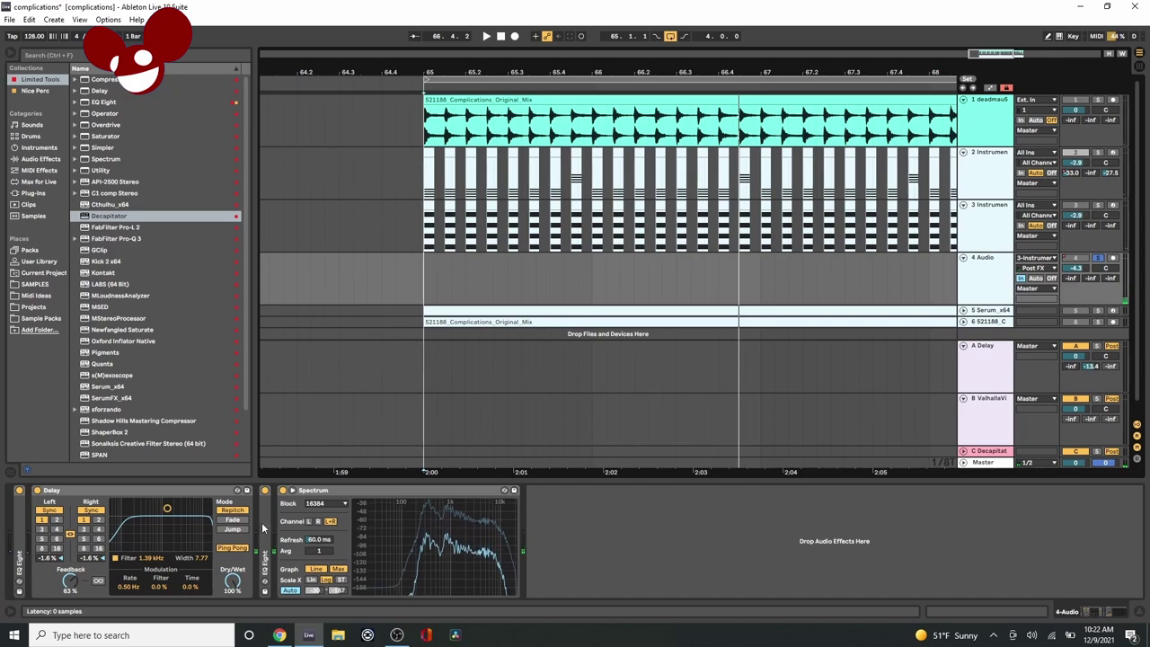
left_click_drag(104, 102, 264, 533)
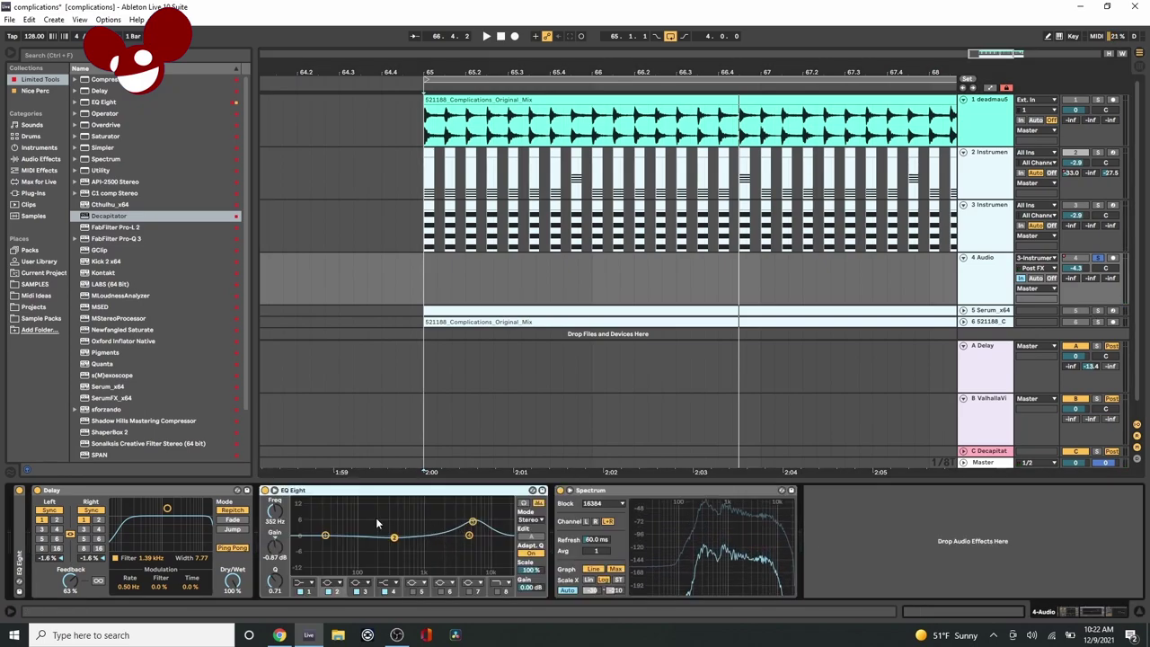
key("Delete")
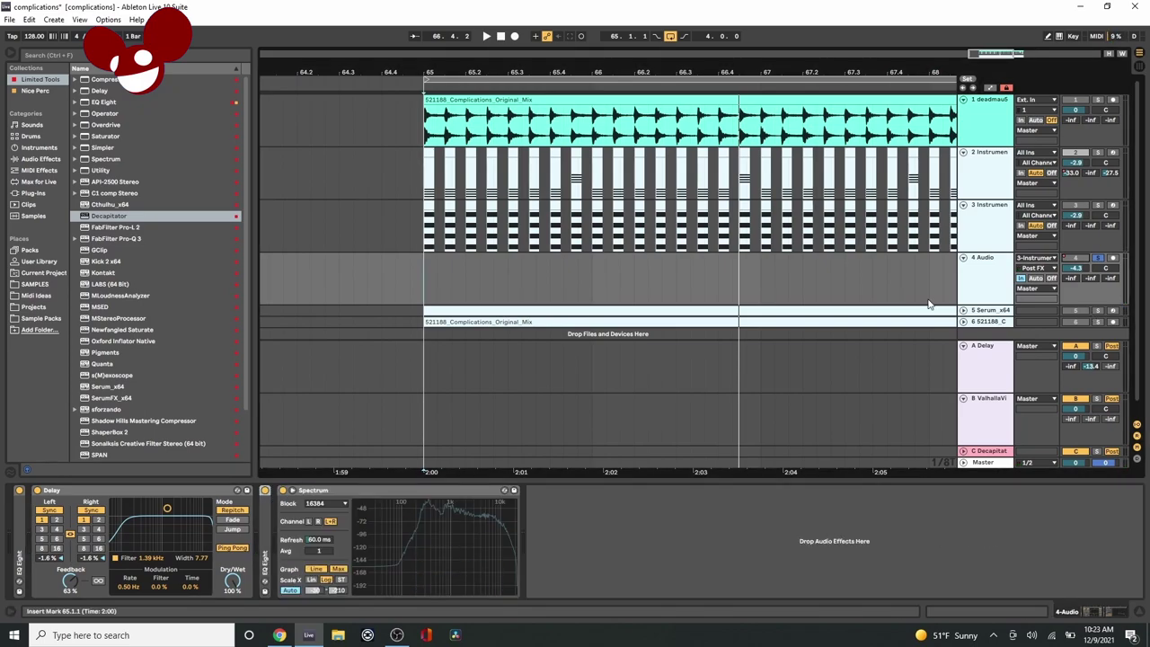
Show automation envelopes, audition from bar 65 twice, then fold the 4 Audio and 3 Instrument tracks
key("a")
key("space")
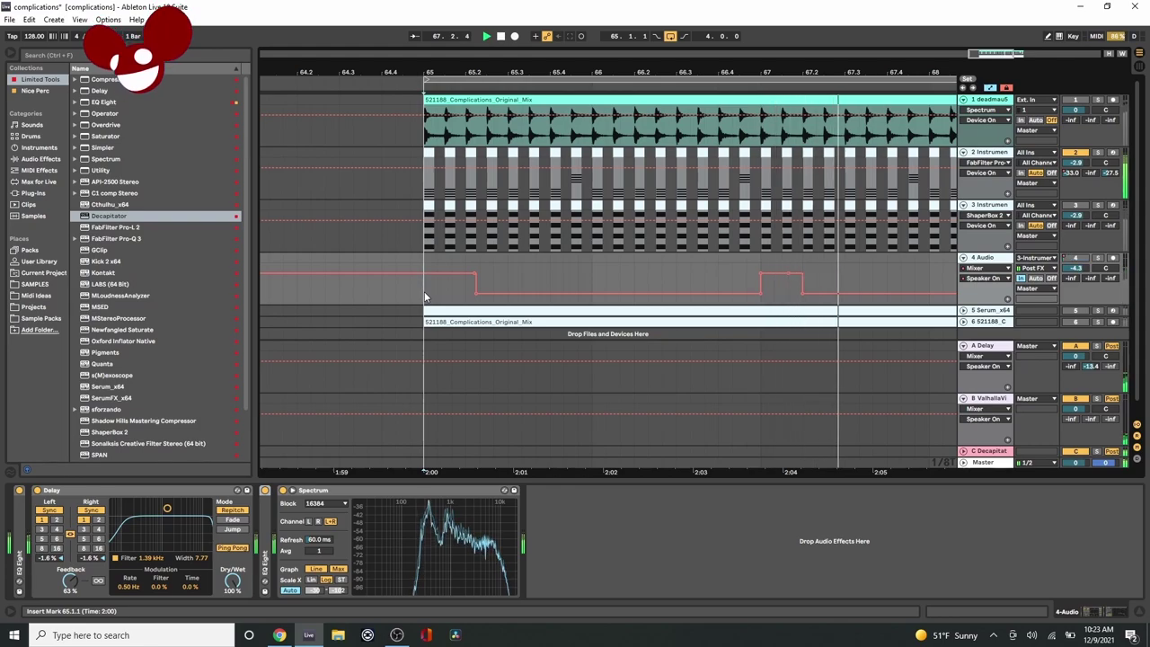
key("space")
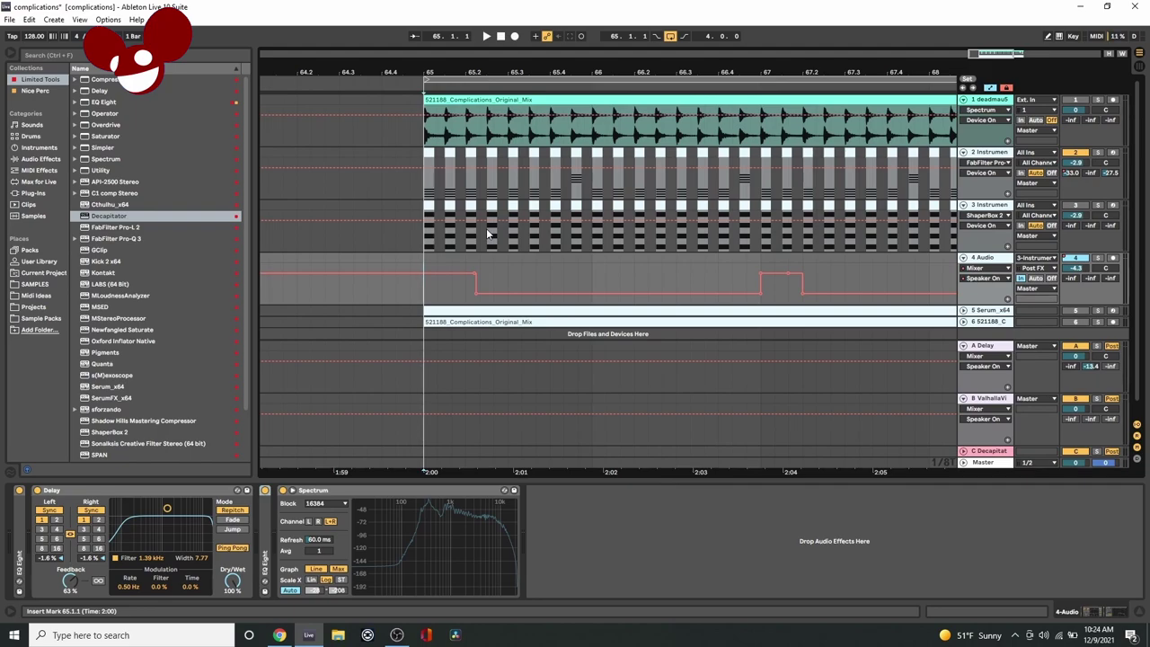
scroll(516, 70, "down", 2)
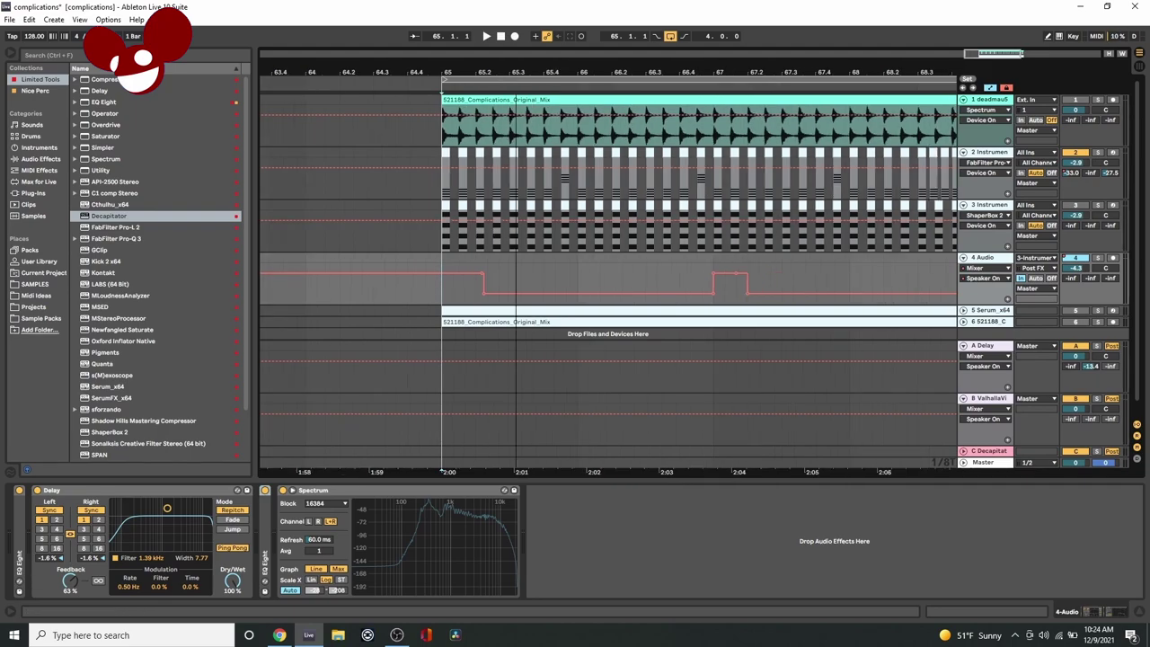
key("space")
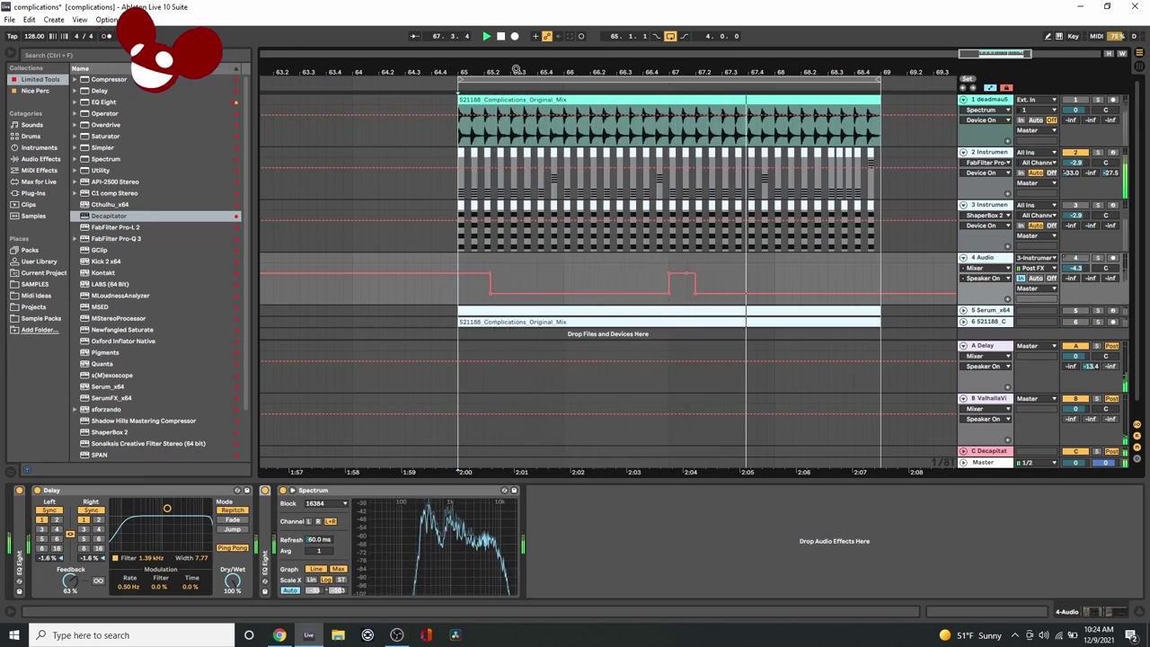
key("space")
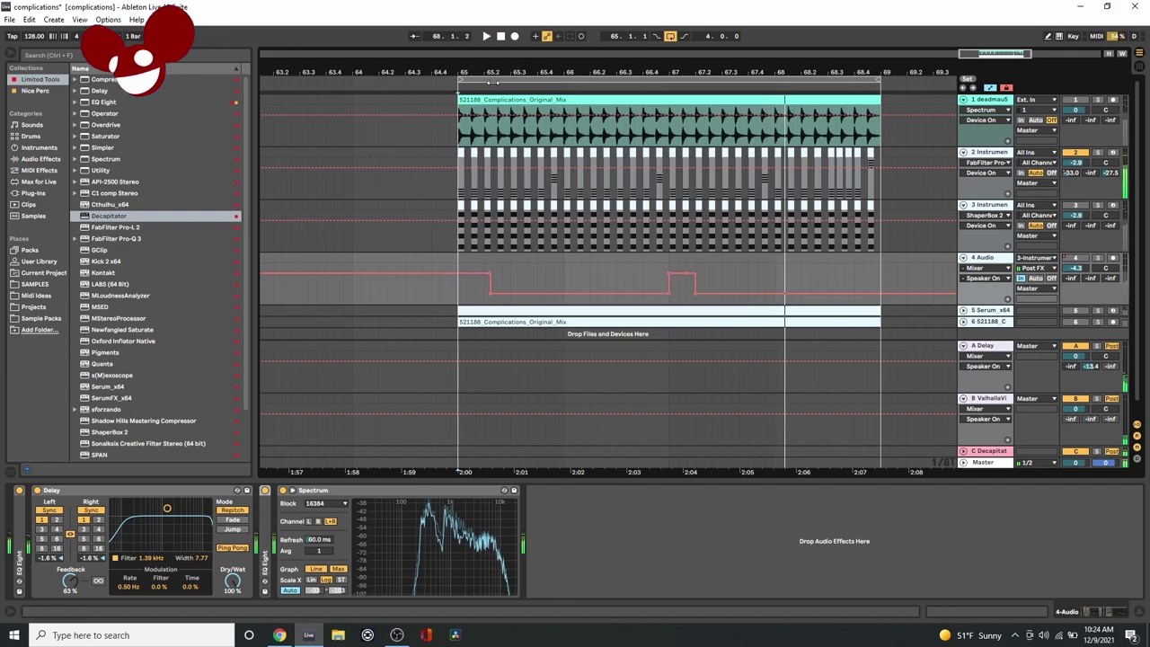
left_click(963, 257)
left_click(963, 205)
Fold track 2, select the Serum_x64 clip and view the Some Chords Bass FX in Serum
left_click(963, 152)
left_click(962, 186)
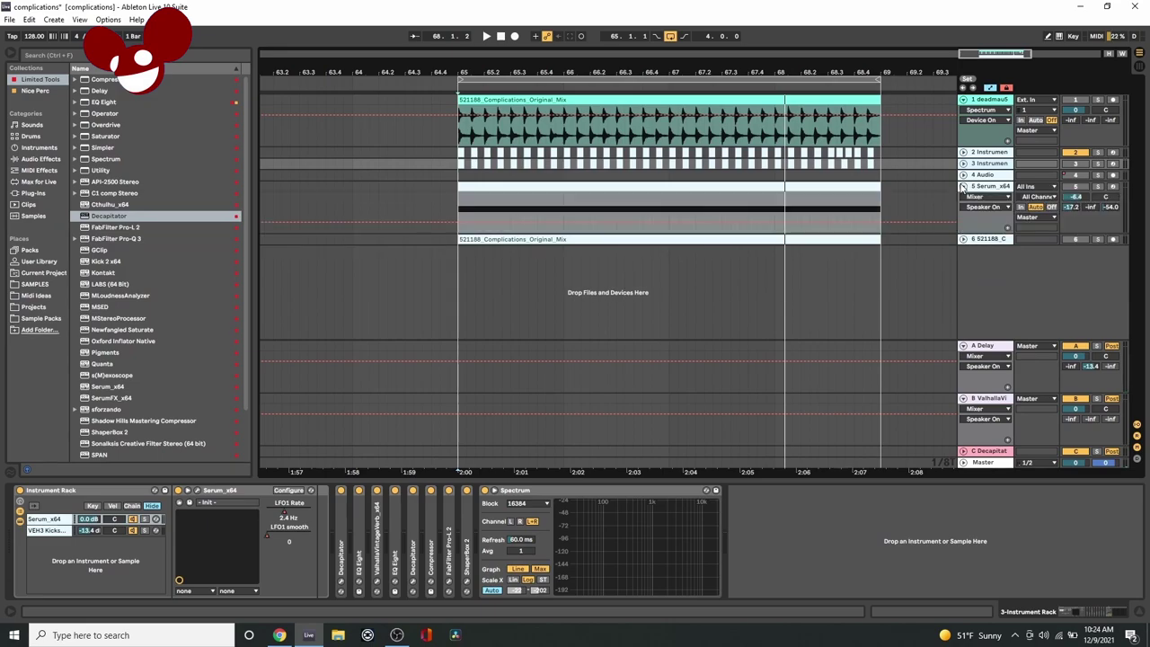
left_click(825, 185)
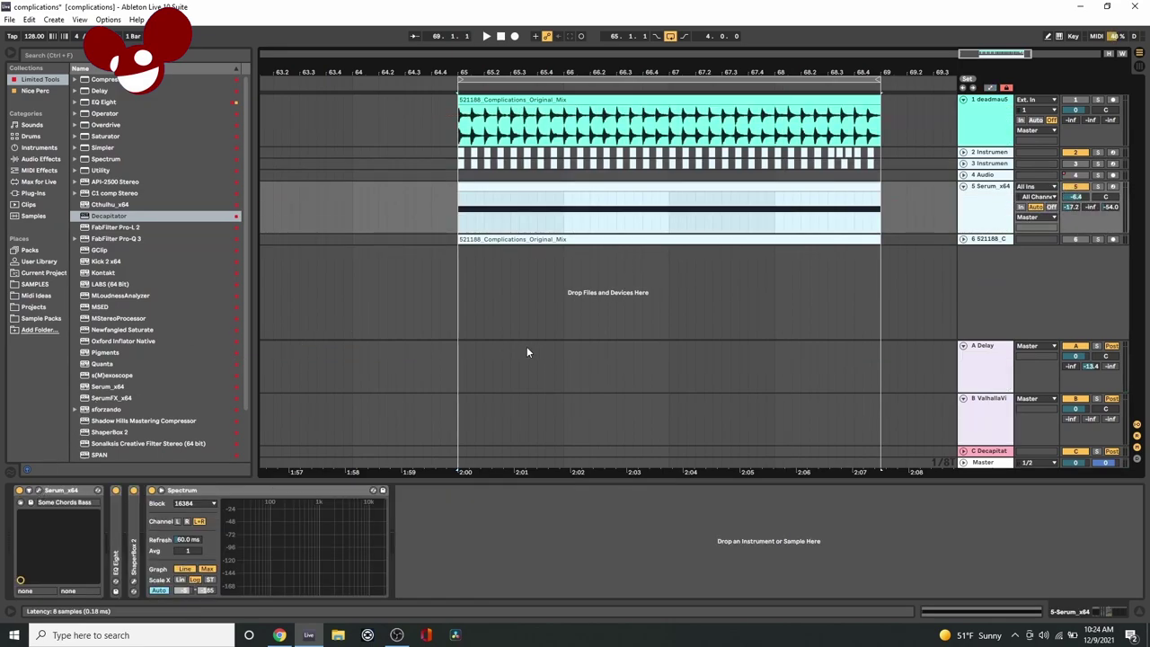
key("ctrl+alt+p")
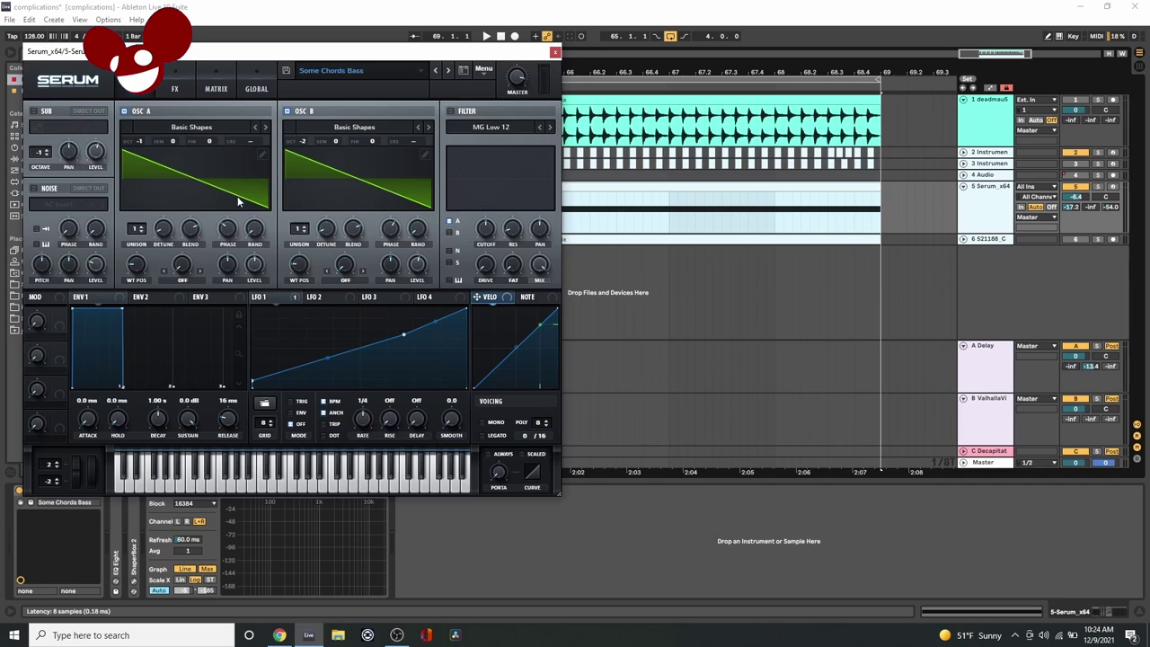
left_click(174, 81)
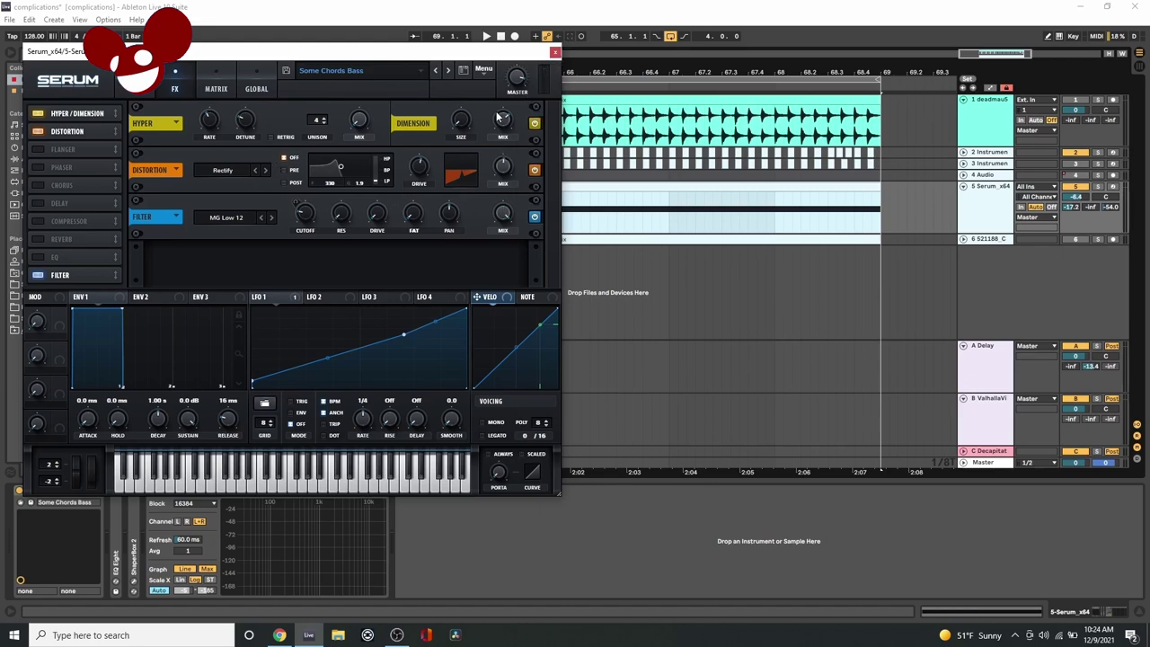
left_click(554, 53)
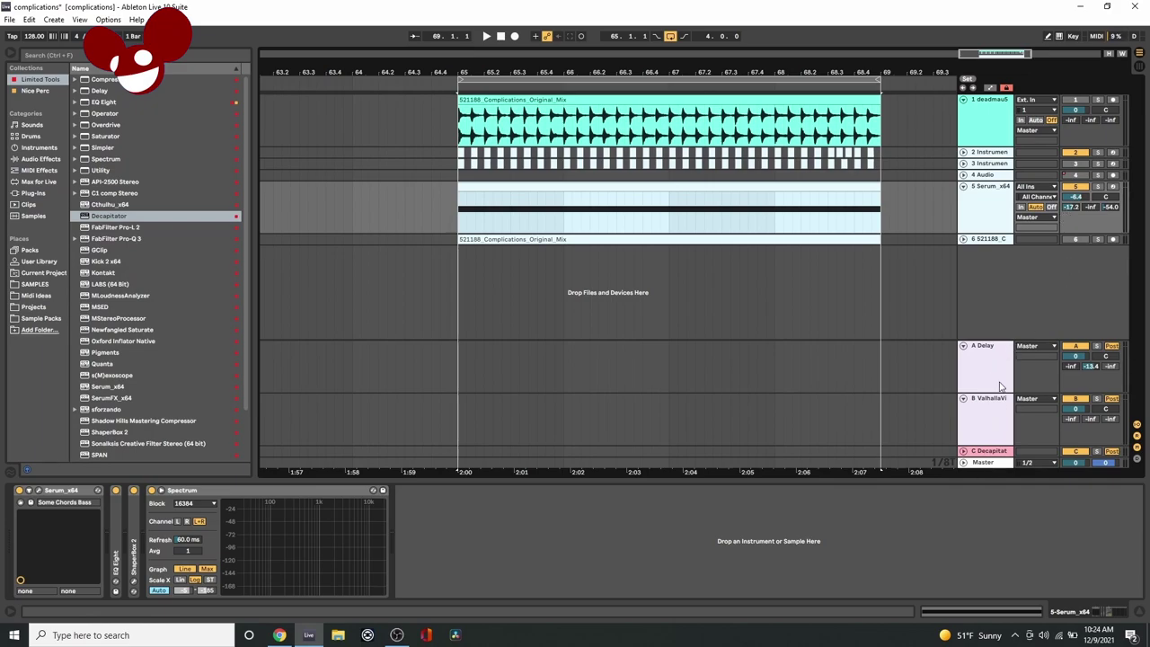
Play the bass patch from bar 65, then select track 2 to show its devices
left_click(456, 225)
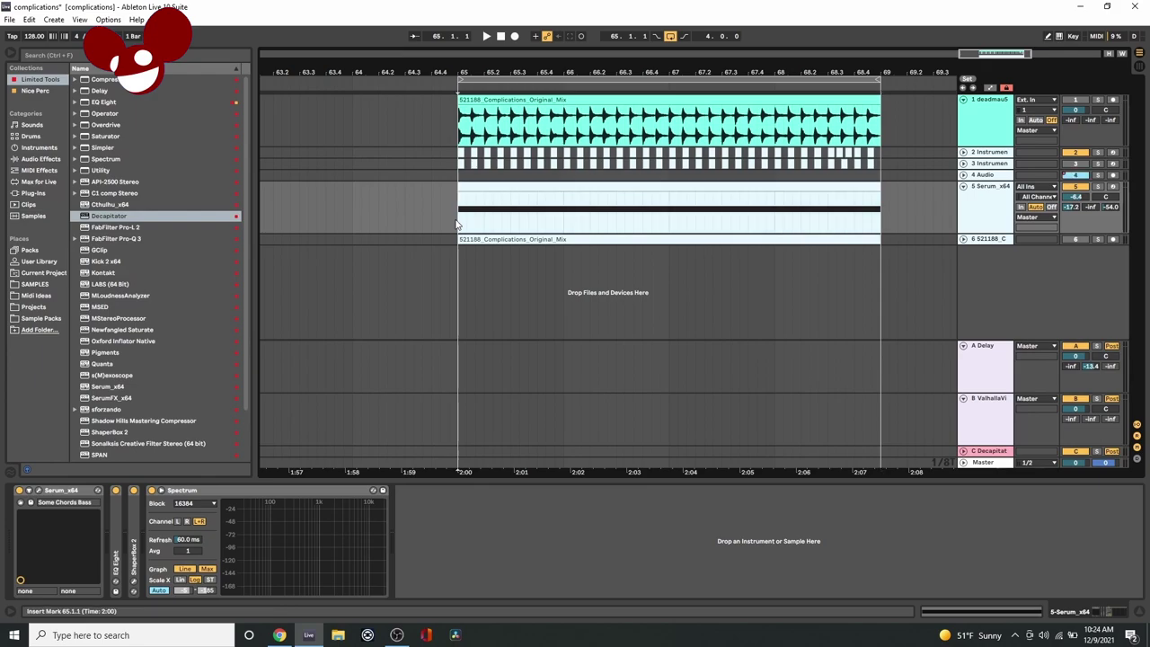
key("space")
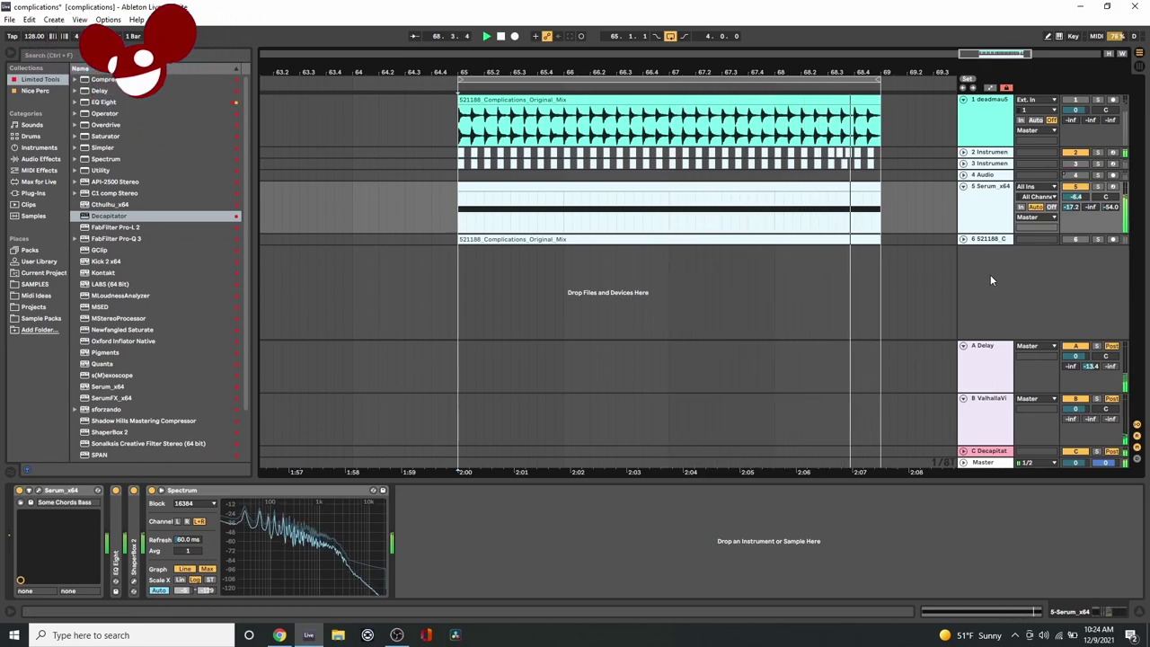
left_click(914, 154)
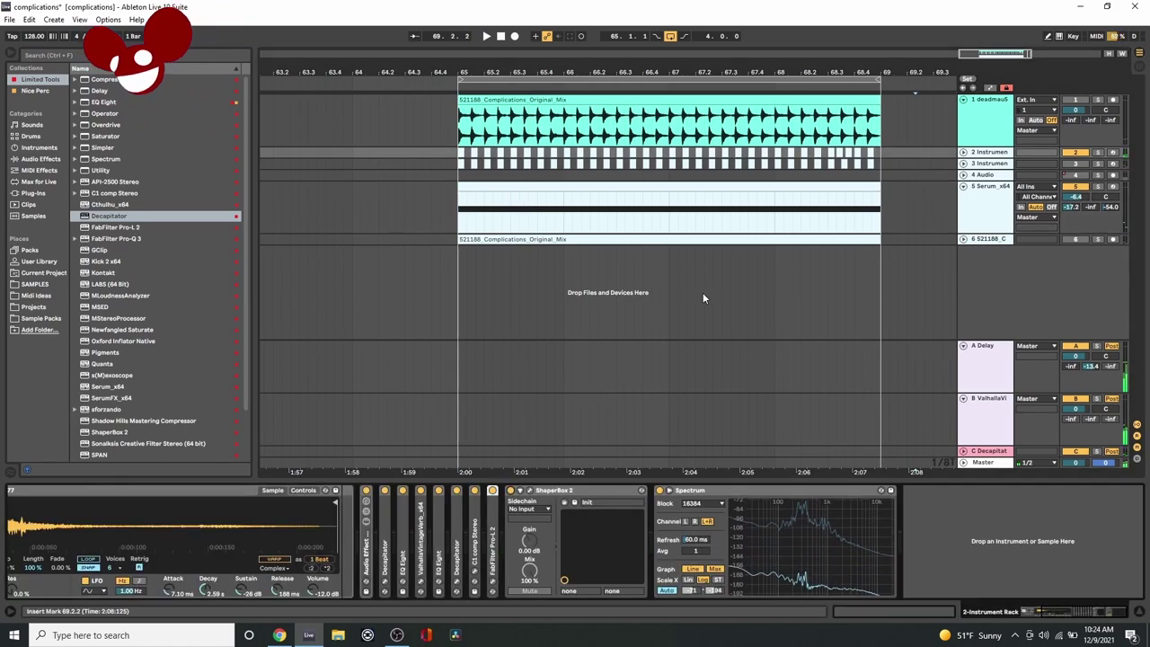
Play the 521188_Complications_Original_Mix reference clip from bar 65 to show its EQ Eight and Spectrum
left_click(887, 202)
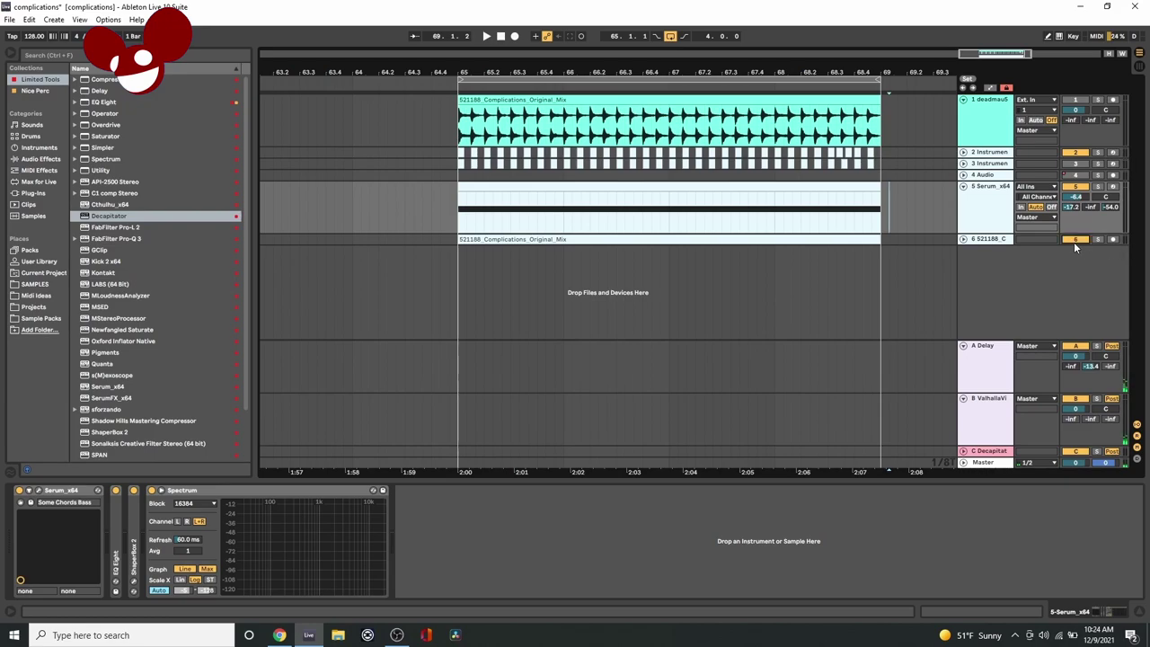
left_click(534, 240)
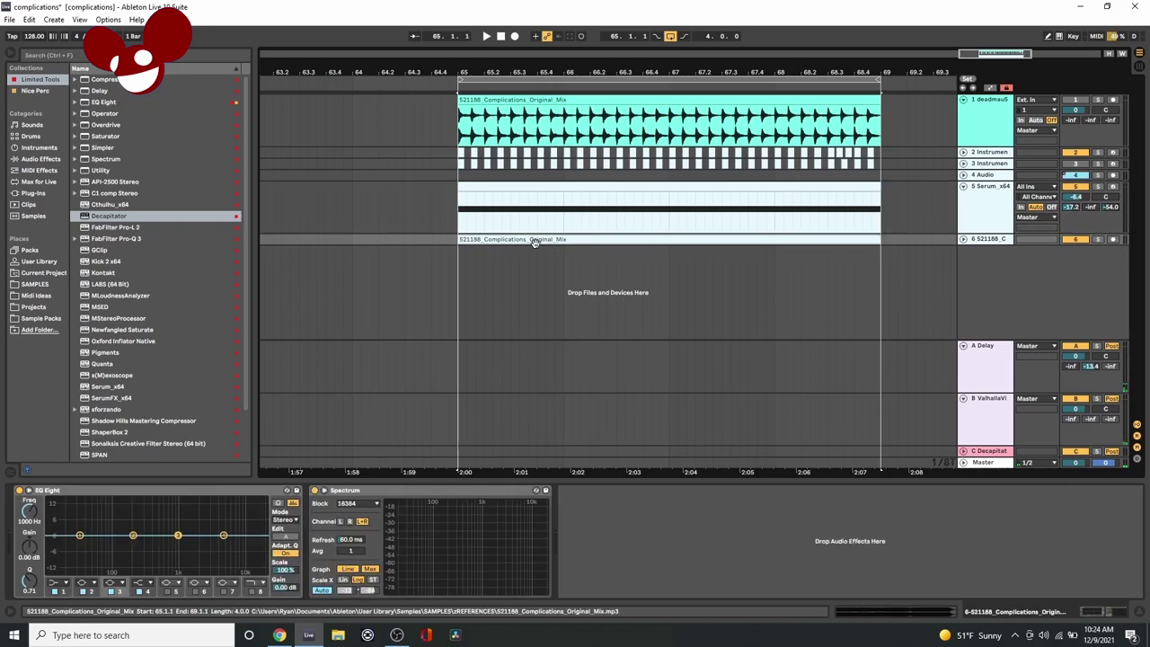
key("space")
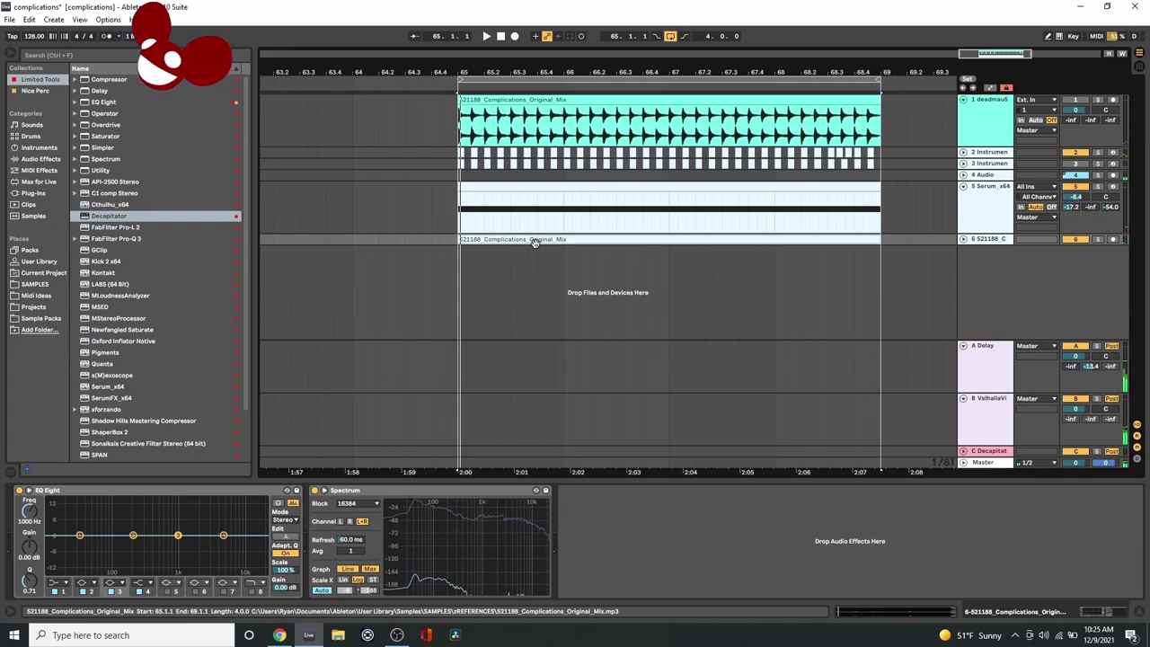
Zoom the arrangement to fit bars 65–69, with track 2's MIDI clip visible
key("x")
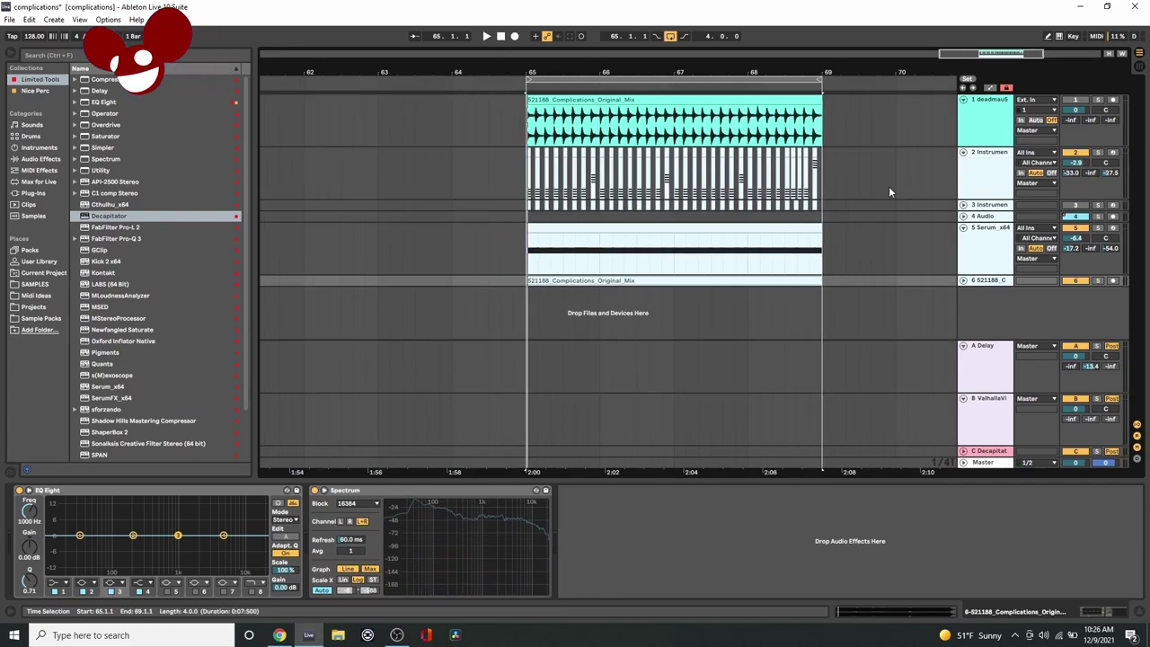